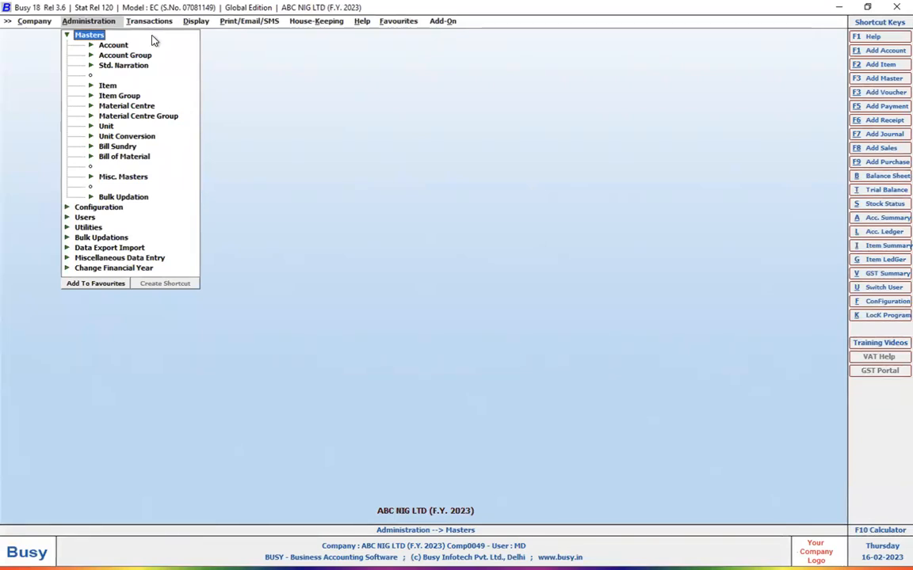
# Start a new sales voucher in the Main series and set its date to 16-02-2023
pyautogui.click(149, 21)
pyautogui.click(148, 35)
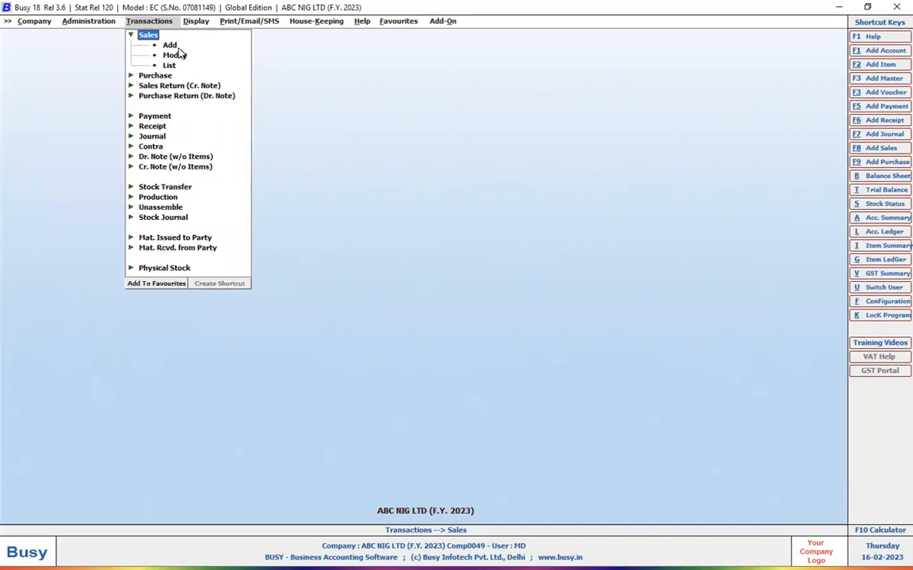
pyautogui.click(170, 46)
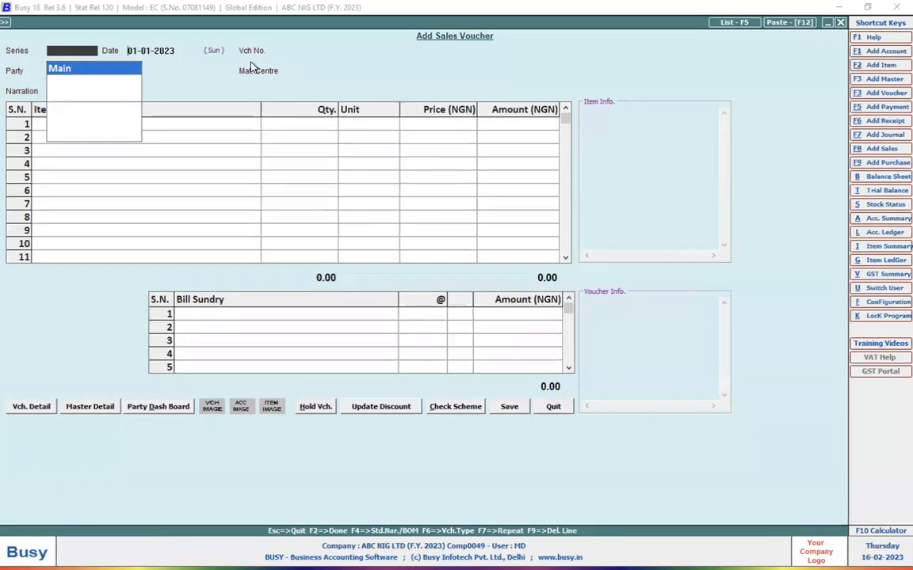
pyautogui.press('Return')
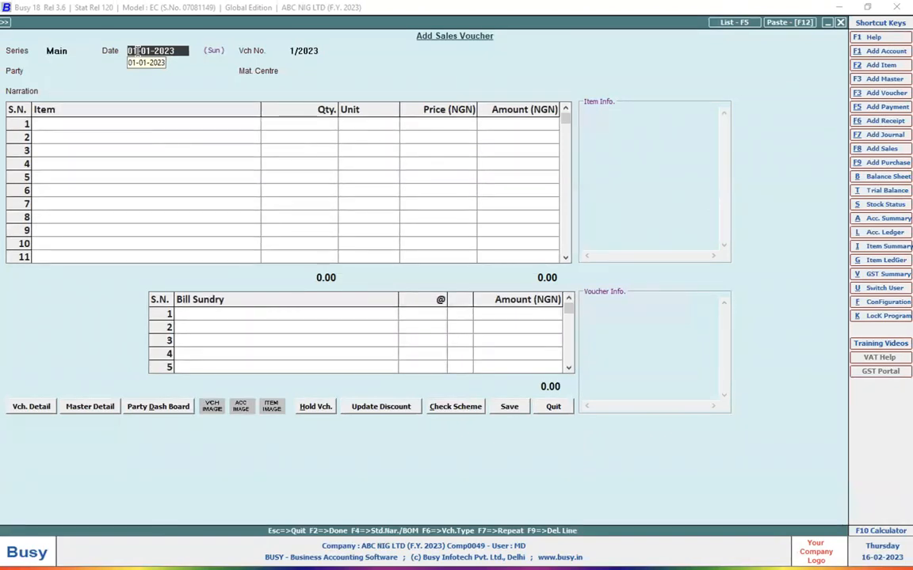
pyautogui.click(136, 50)
pyautogui.write('16-02')
pyautogui.press('Return')
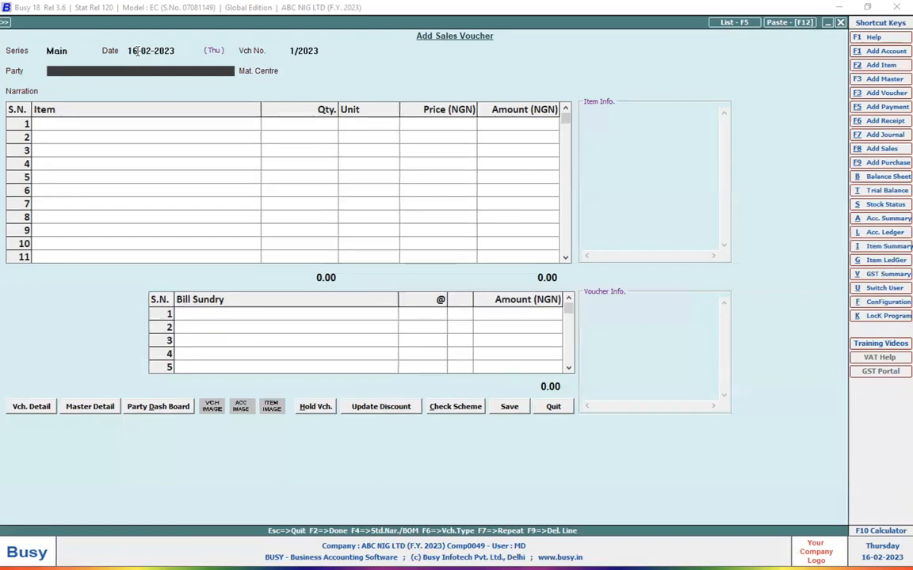
# Choose the customer's account as the party, accept price category A, and save that category for sales in the party master
pyautogui.write('esth')
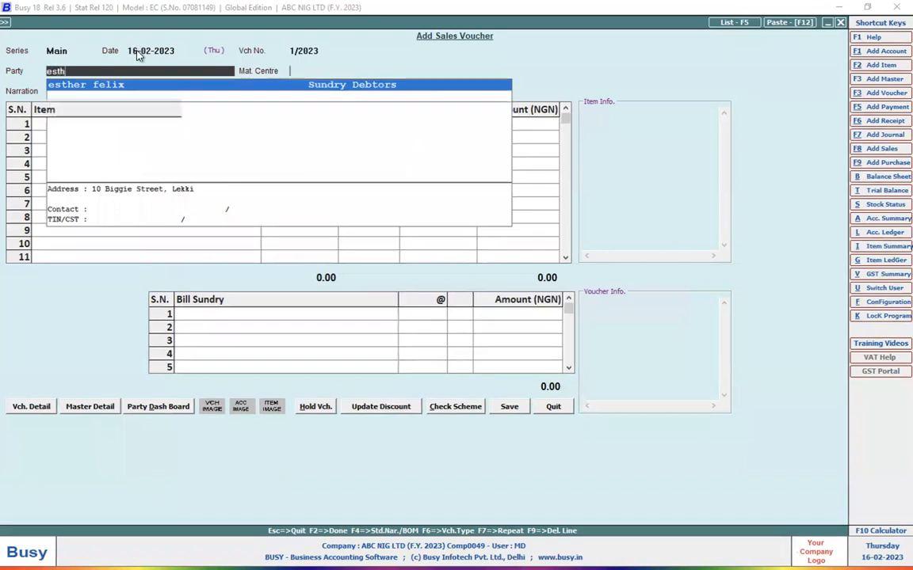
pyautogui.press('Return')
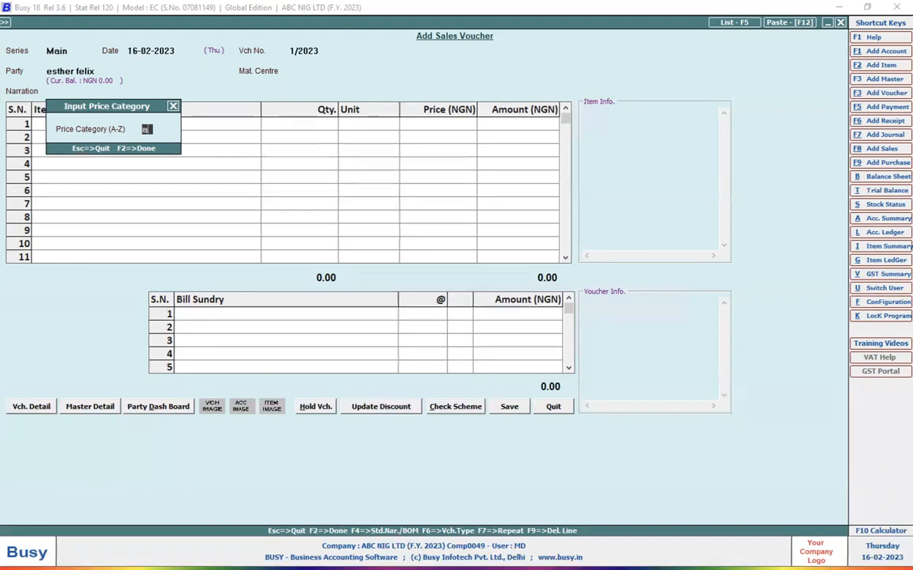
pyautogui.press('Return')
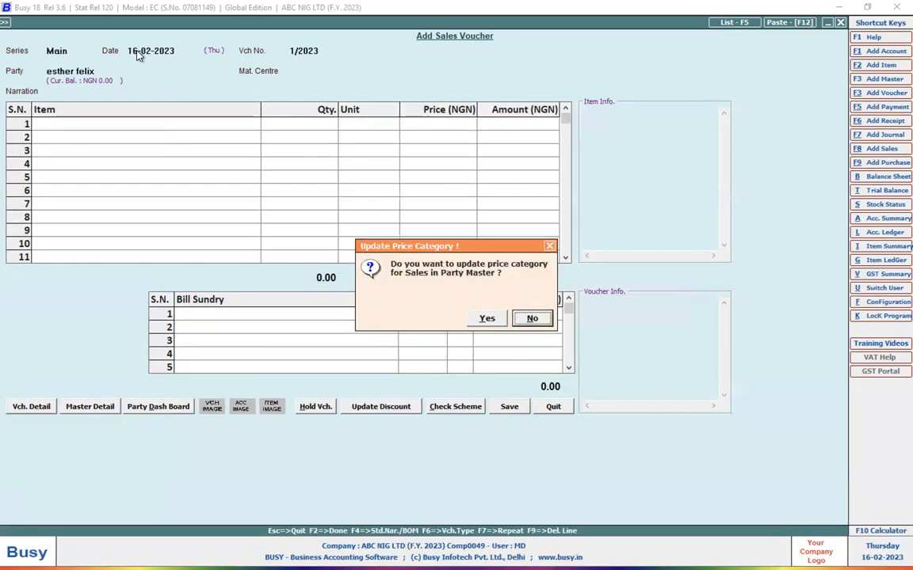
pyautogui.press('Left')
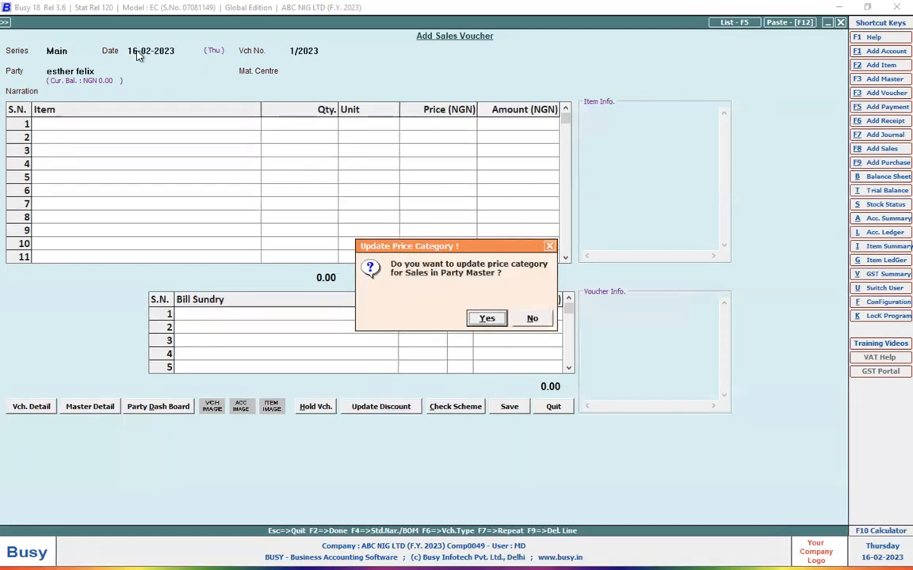
pyautogui.press('Return')
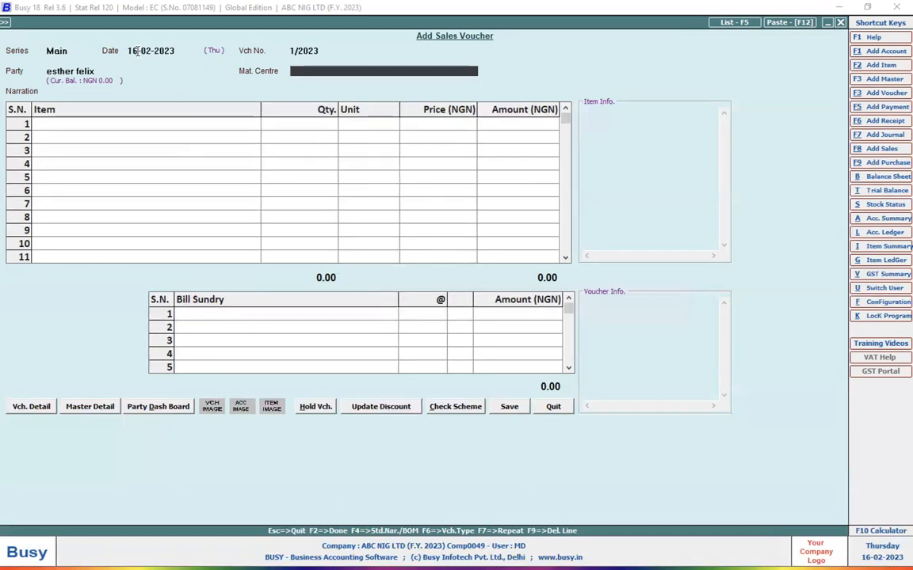
# Set the voucher's material centre to Main Store
pyautogui.write('a')
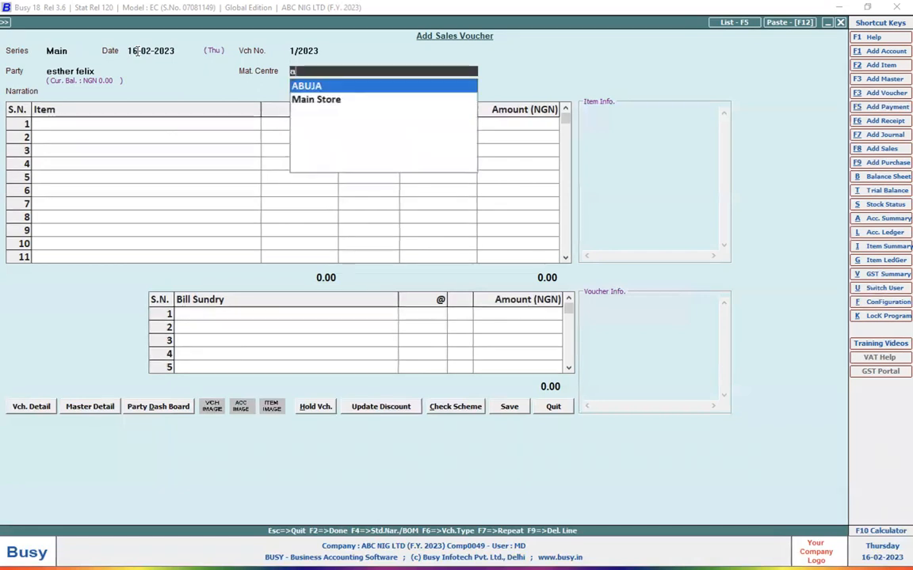
pyautogui.press('BackSpace')
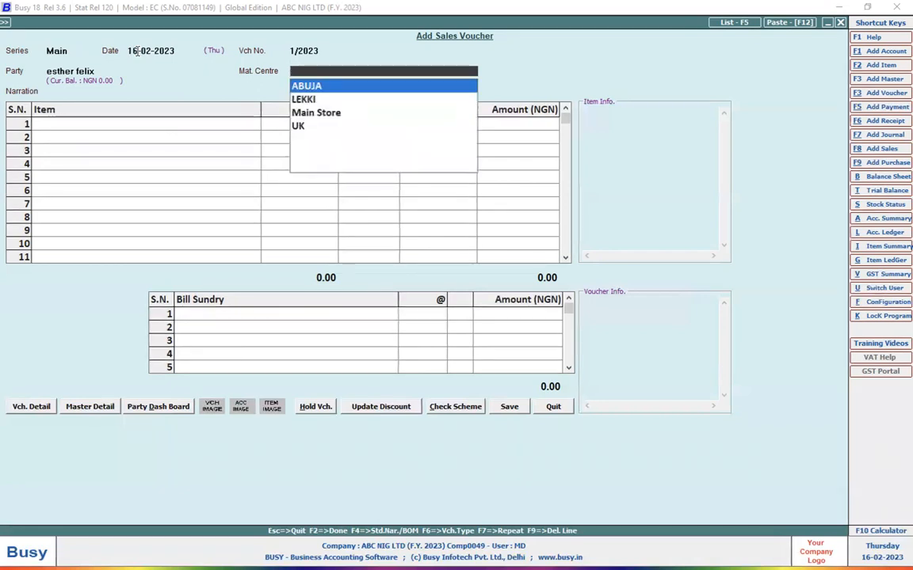
pyautogui.write('l')
pyautogui.press('BackSpace')
pyautogui.write('uk')
pyautogui.press('BackSpace')
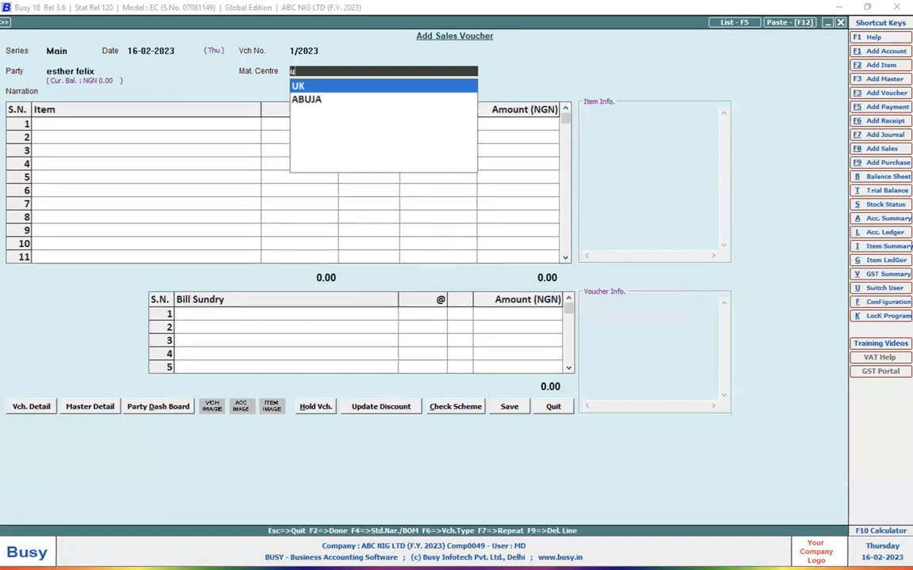
pyautogui.press('BackSpace')
pyautogui.write('m')
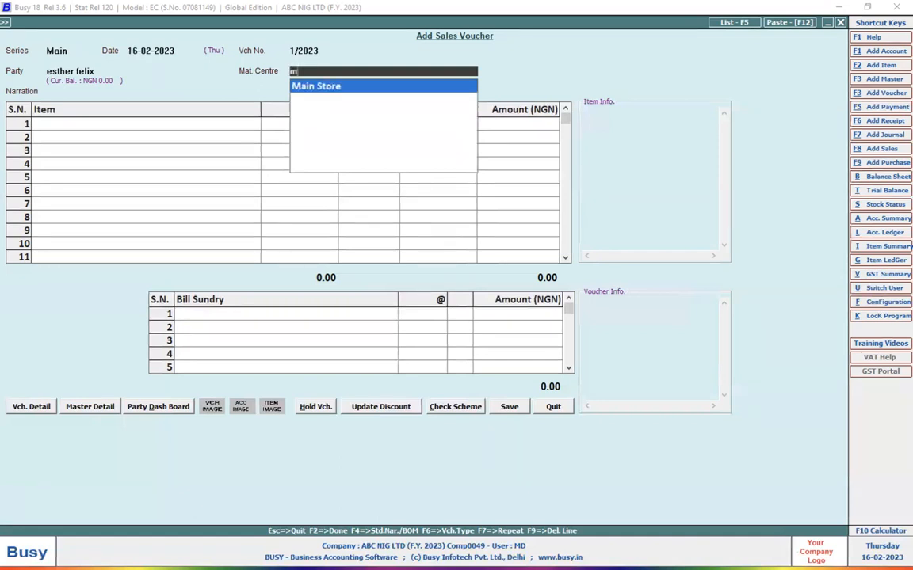
pyautogui.press('Return')
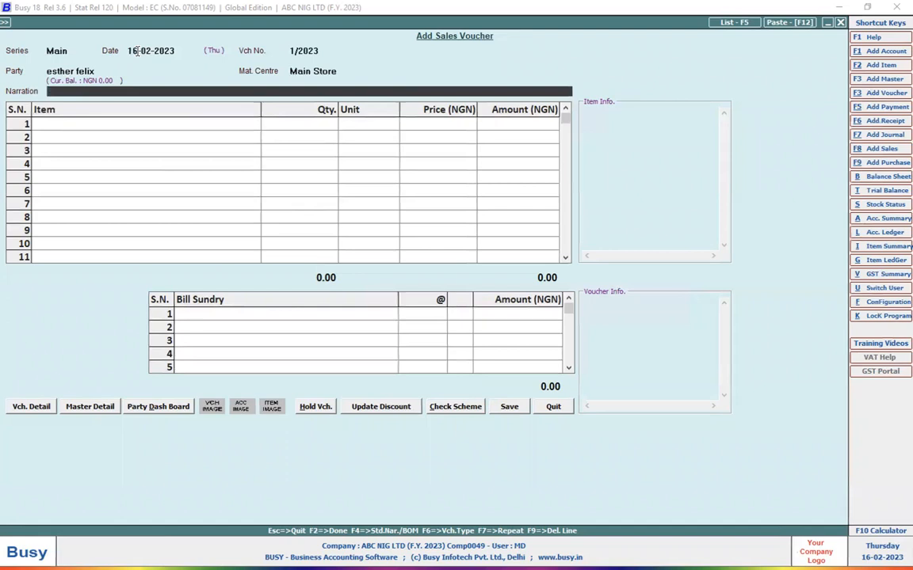
# Leave the narration blank and enter MTN 100 as the first line item
pyautogui.press('Return')
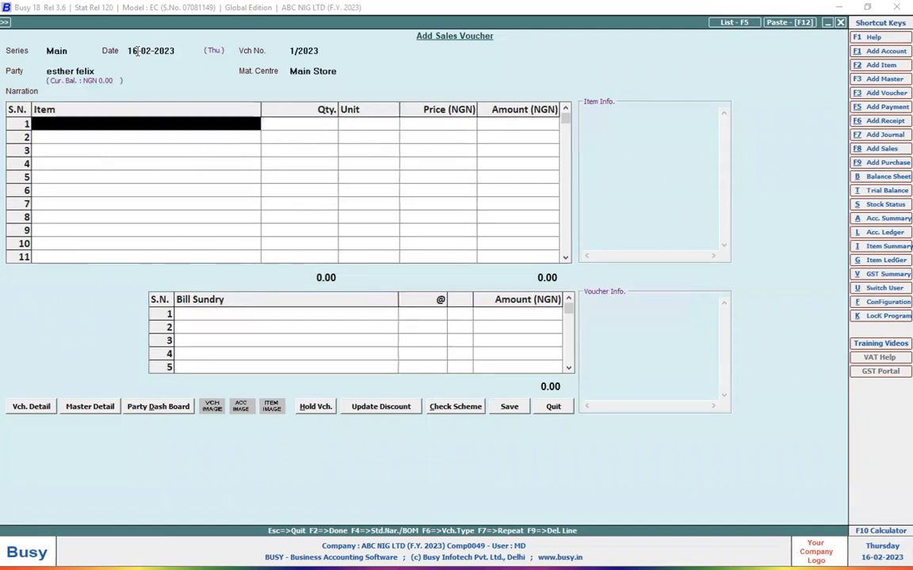
pyautogui.write('mtn')
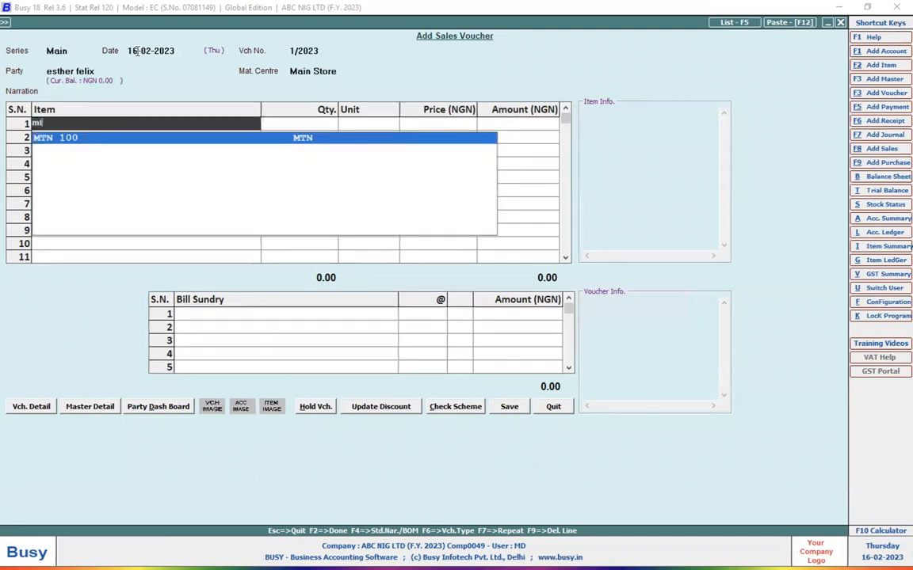
pyautogui.press('Return')
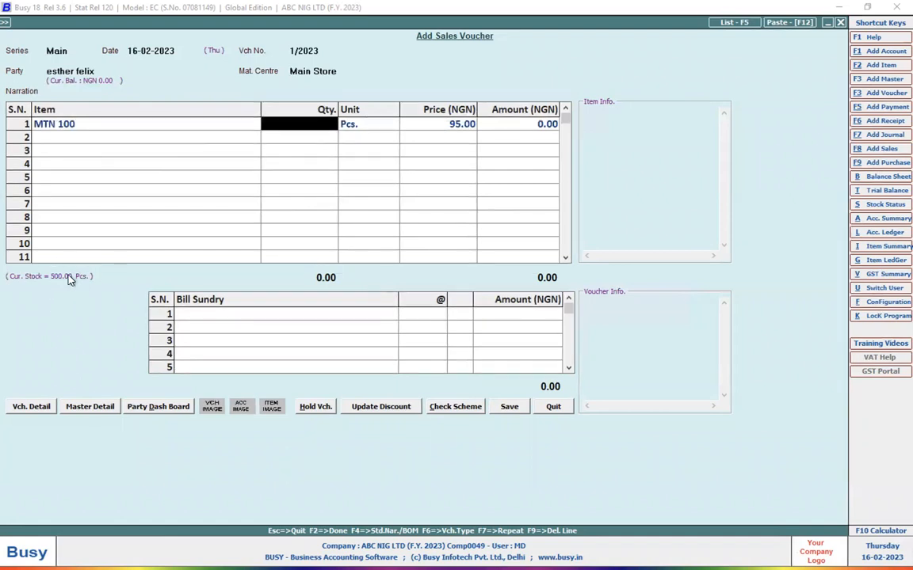
pyautogui.scroll(-1, 108, 266)
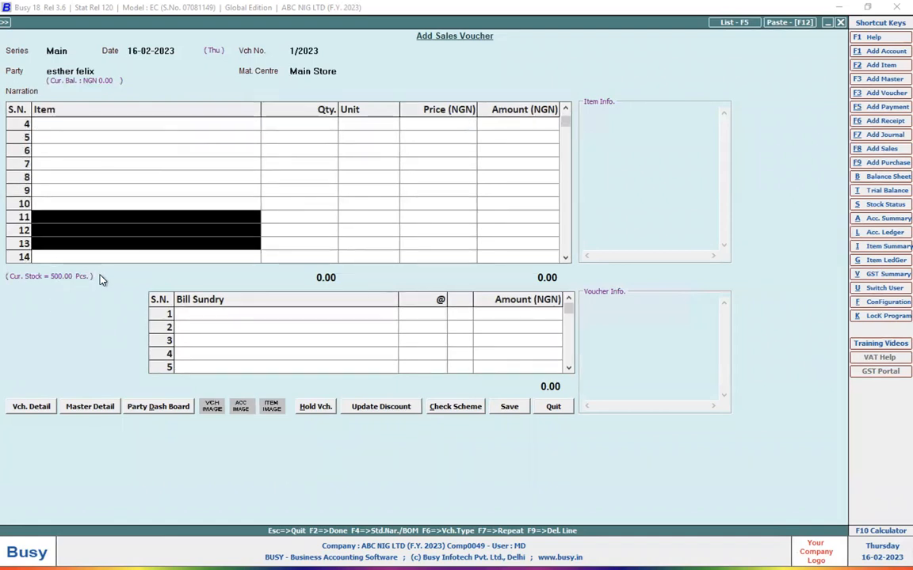
pyautogui.click(147, 231)
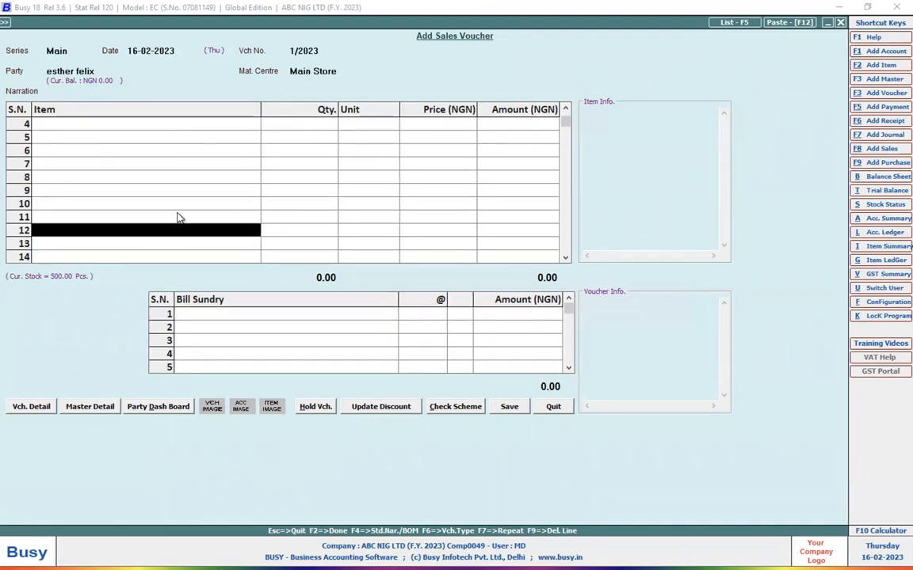
pyautogui.click(301, 125)
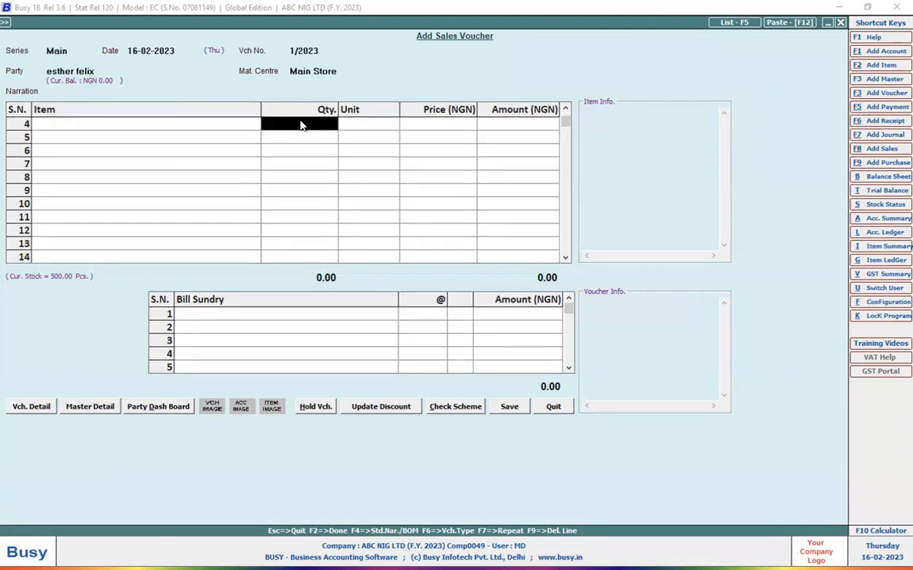
pyautogui.press('Up')
pyautogui.click(301, 124)
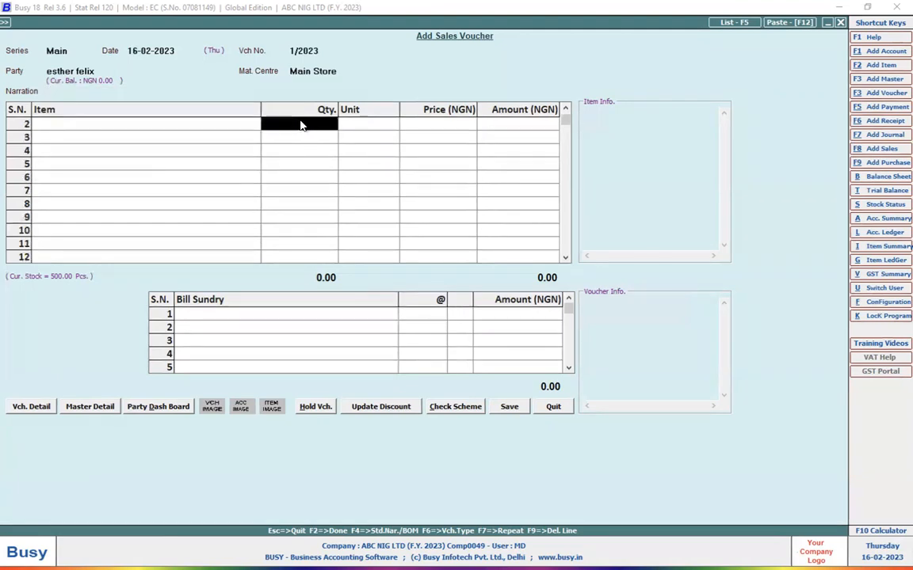
pyautogui.click(446, 138)
pyautogui.press('Up')
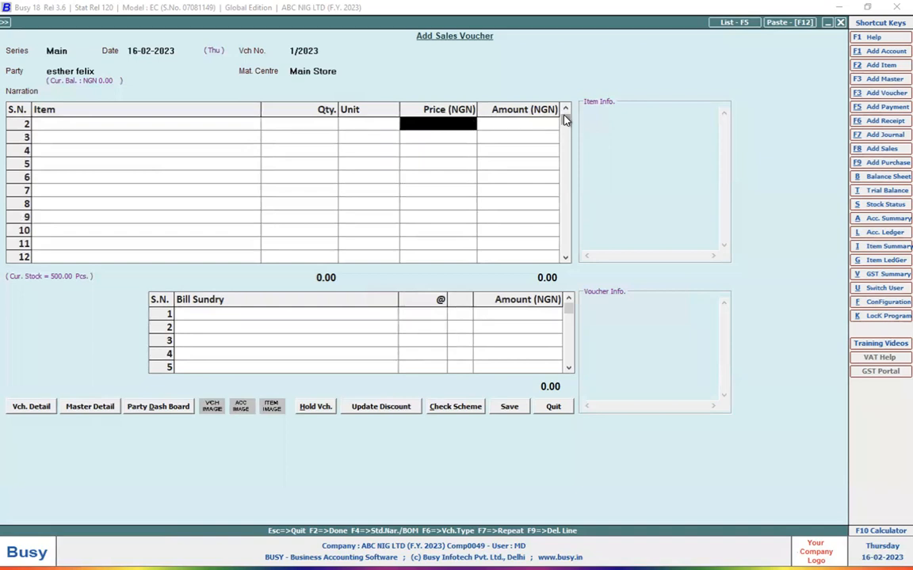
pyautogui.scroll(1, 356, 119)
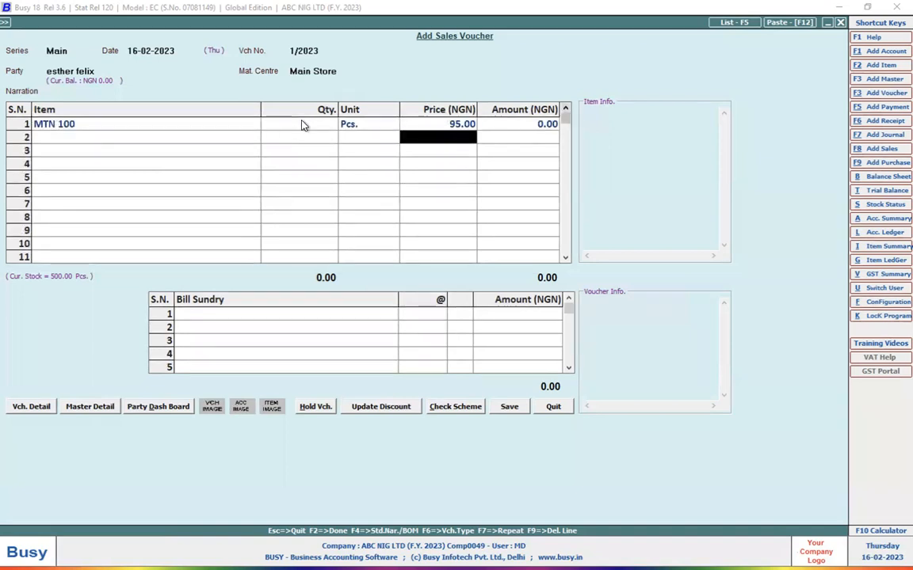
# Try to set the quantity of the first MTN 100 line to 1000, declining to continue with negative stock
pyautogui.click(301, 124)
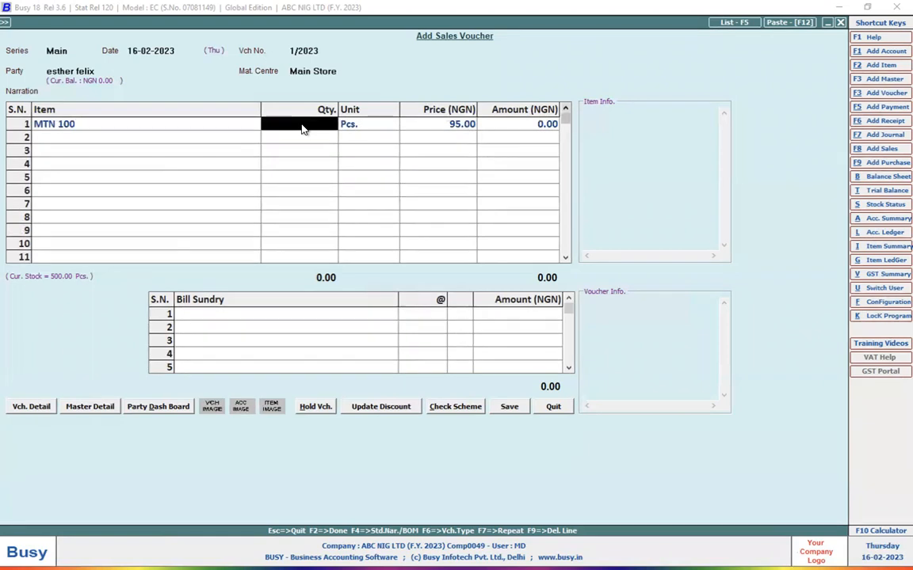
pyautogui.write('1000')
pyautogui.press('Return')
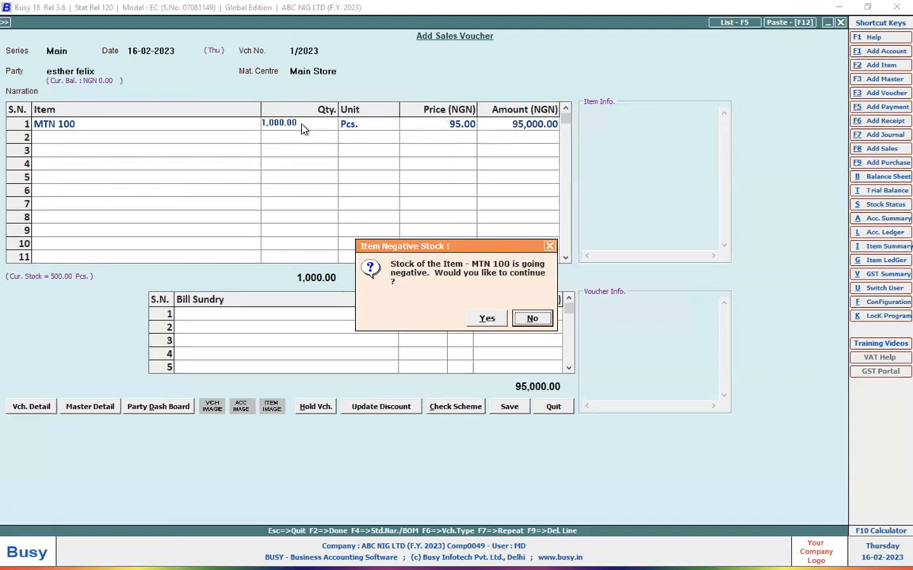
pyautogui.click(551, 248)
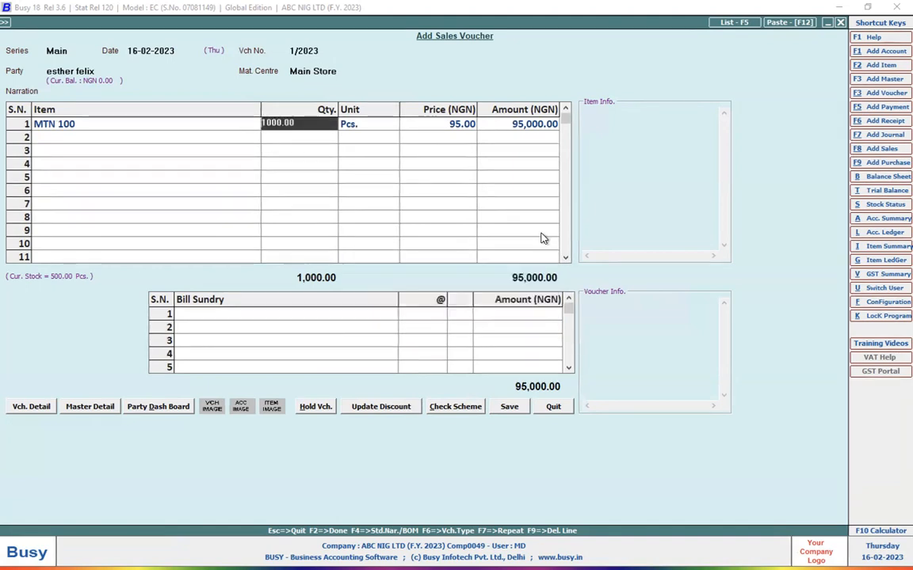
# Set the quantity of the first MTN 100 line to 100, accepting the Pcs. unit and the price of 95.00
pyautogui.doubleClick(304, 124)
pyautogui.press('Escape')
pyautogui.press('Escape')
pyautogui.click(303, 125)
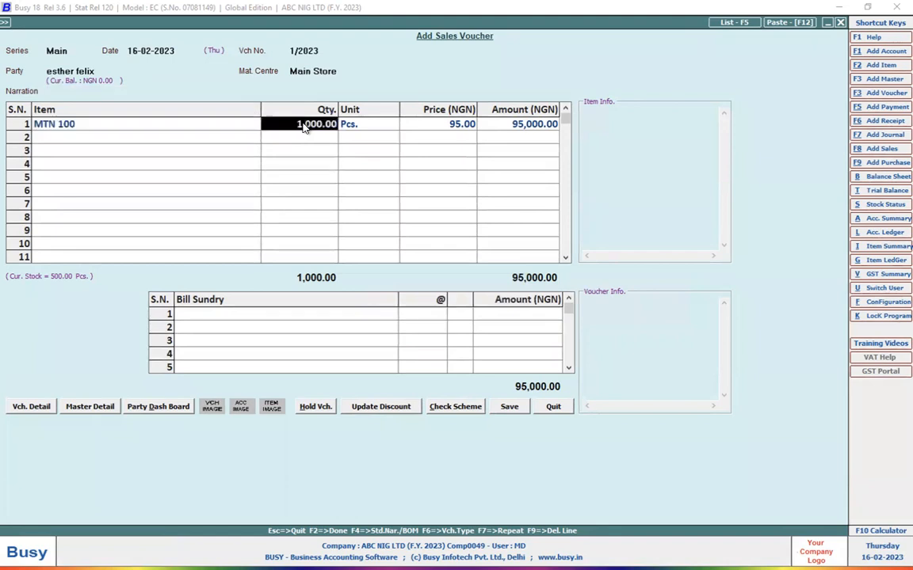
pyautogui.write('100')
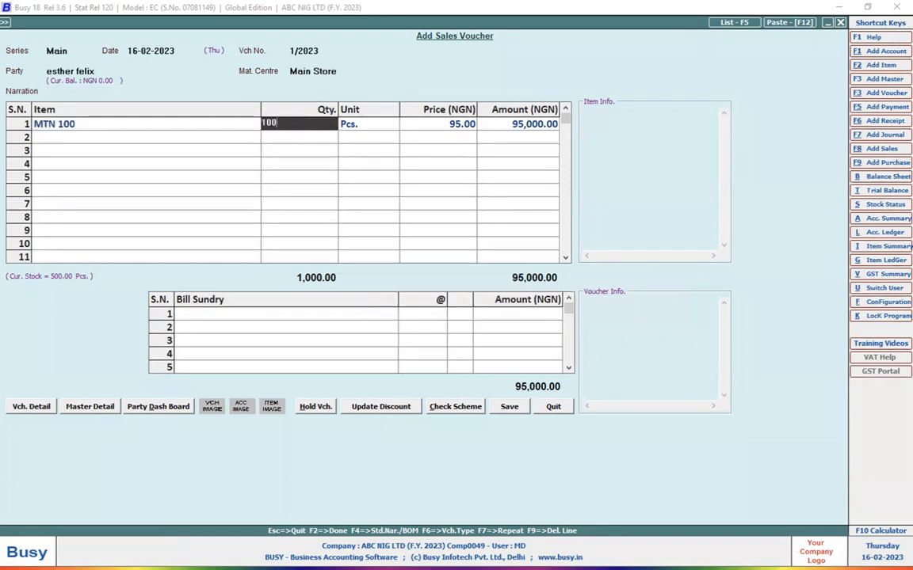
pyautogui.press('Return')
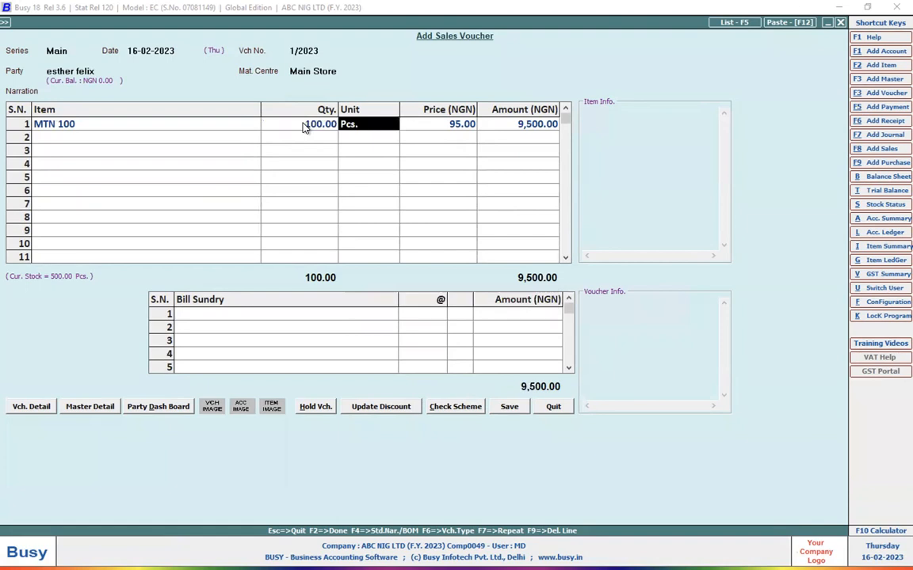
pyautogui.press('Return')
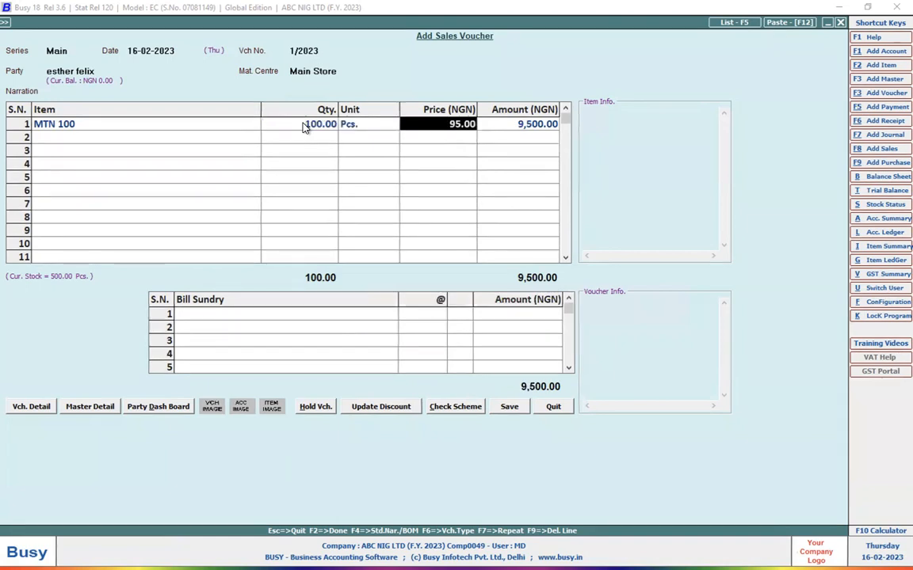
pyautogui.press('Return')
pyautogui.press('Return')
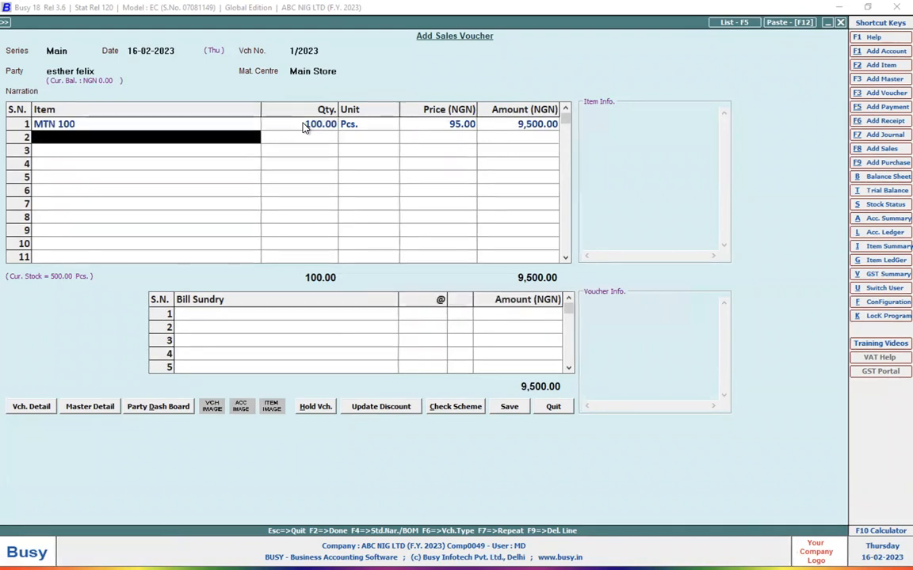
pyautogui.write('m')
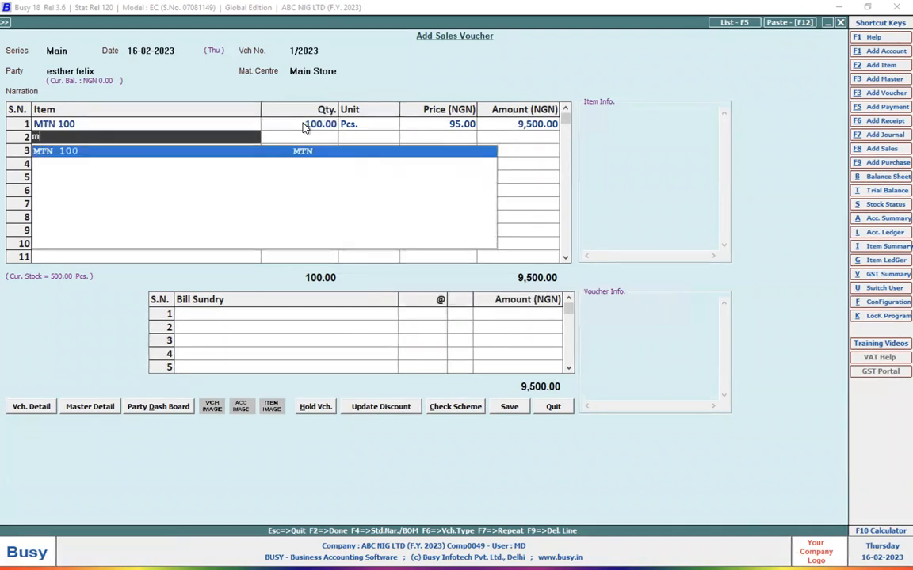
pyautogui.press('Return')
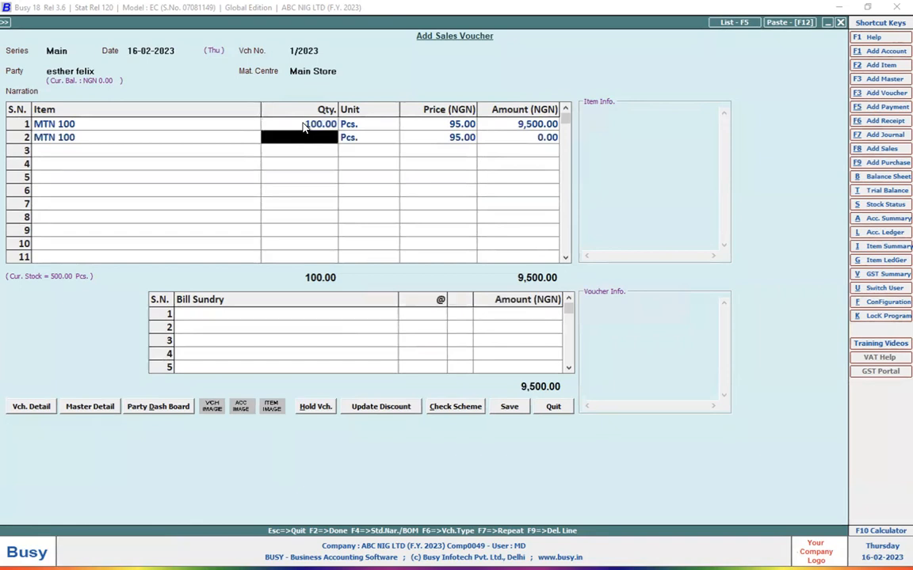
pyautogui.write('199')
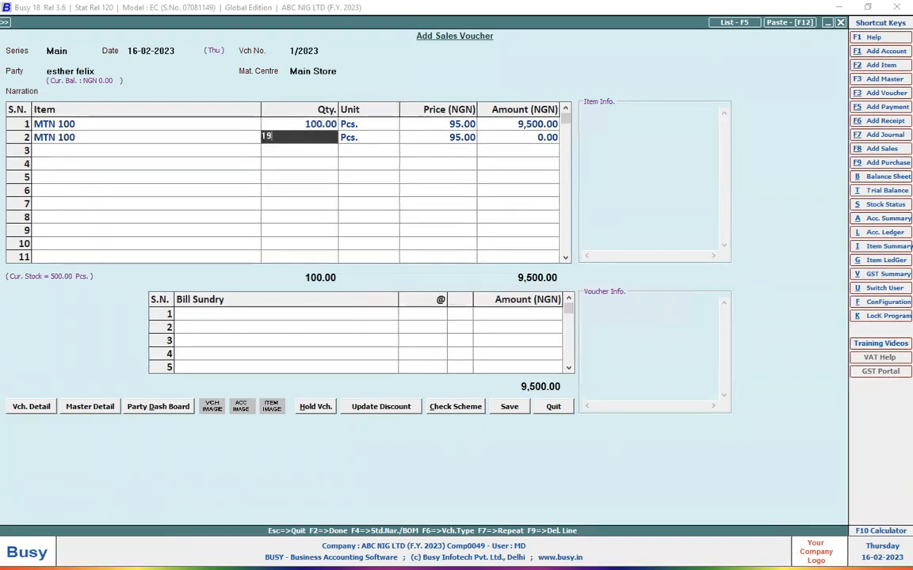
pyautogui.press('BackSpace')
pyautogui.press('BackSpace')
pyautogui.press('BackSpace')
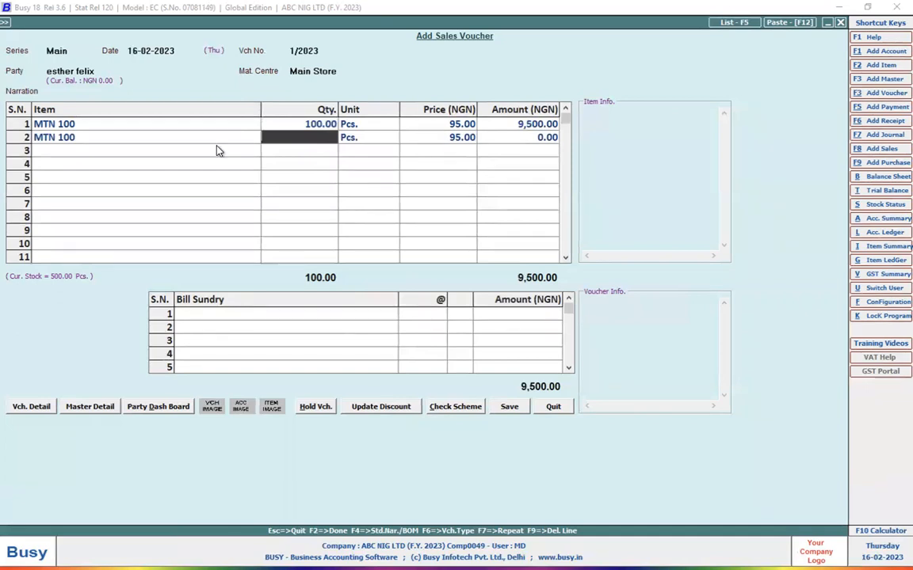
pyautogui.click(171, 141)
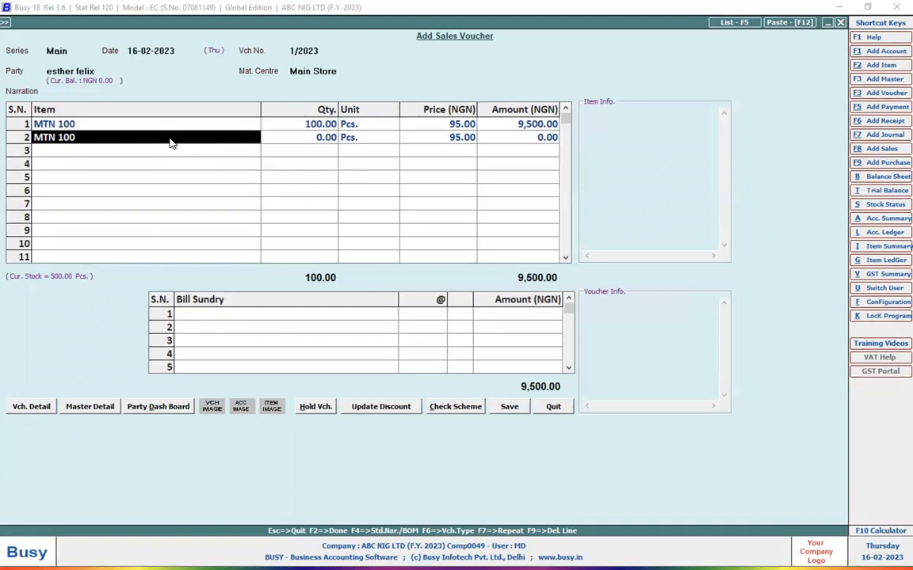
pyautogui.press('F9')
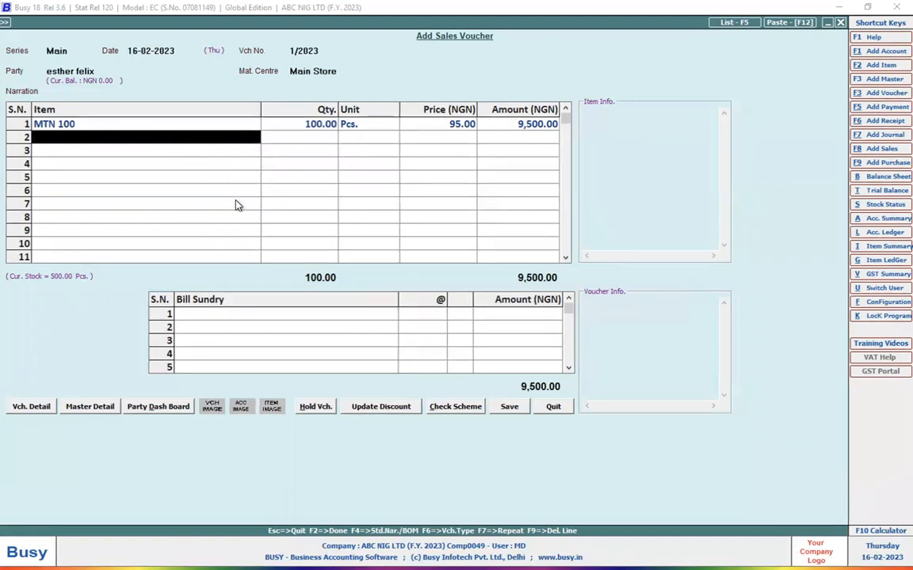
pyautogui.press('Down')
pyautogui.press('Down')
pyautogui.press('Down')
pyautogui.press('Down')
pyautogui.press('Down')
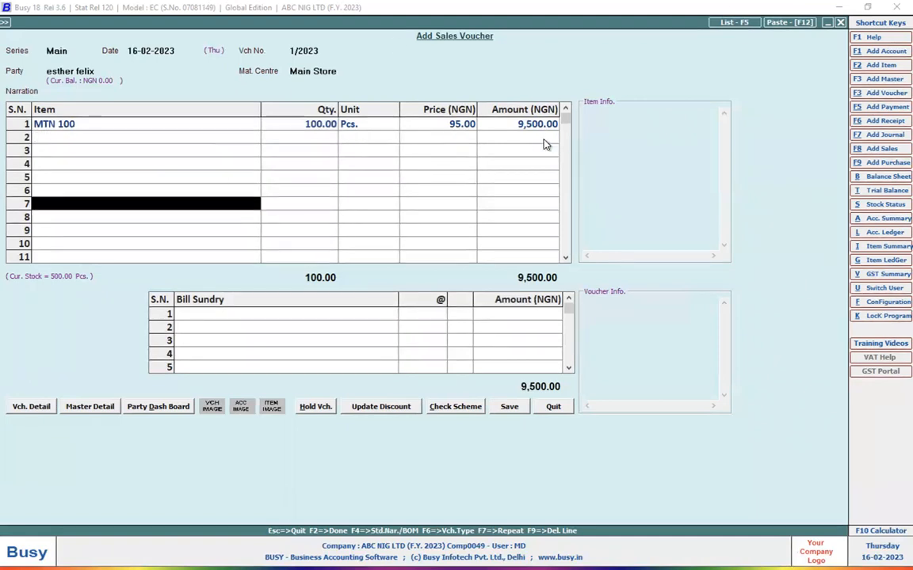
# Set the quantity of the first MTN 100 line to 200
pyautogui.click(313, 129)
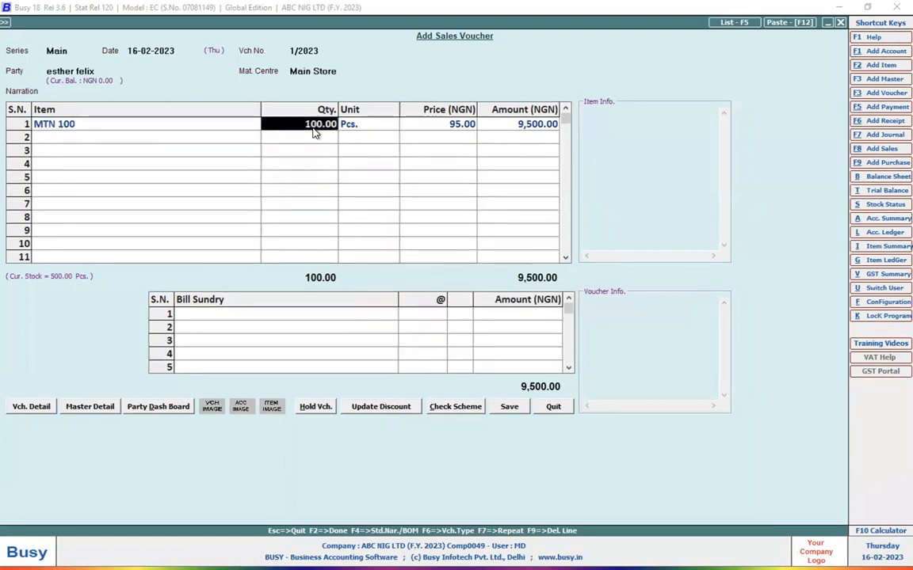
pyautogui.write('200')
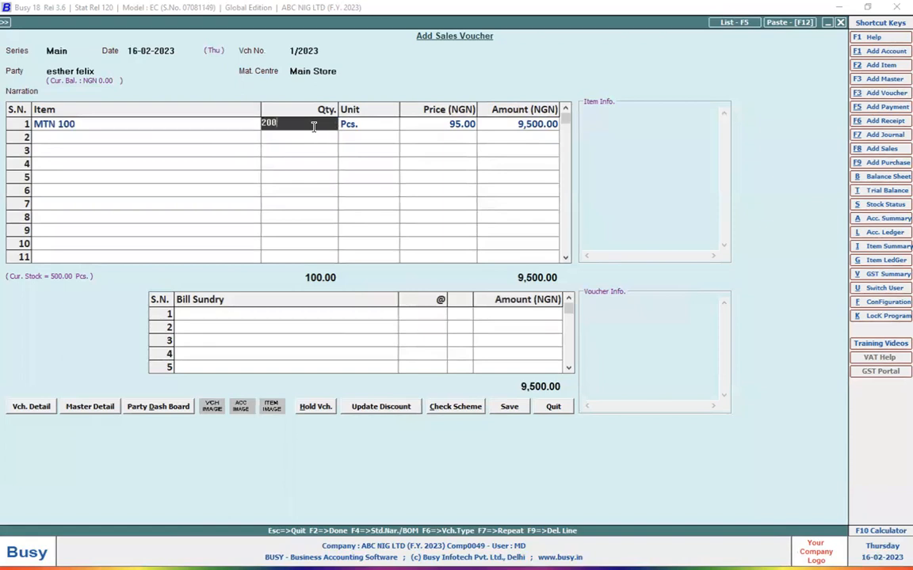
pyautogui.press('Return')
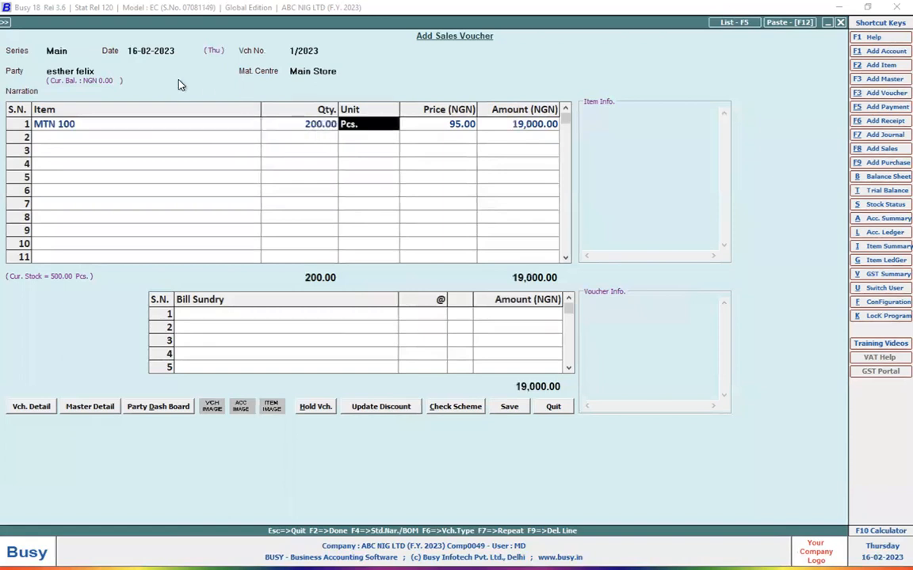
# Change the customer's price category to B, updating all item prices and the sales price category in the party master
pyautogui.click(129, 77)
pyautogui.press('Return')
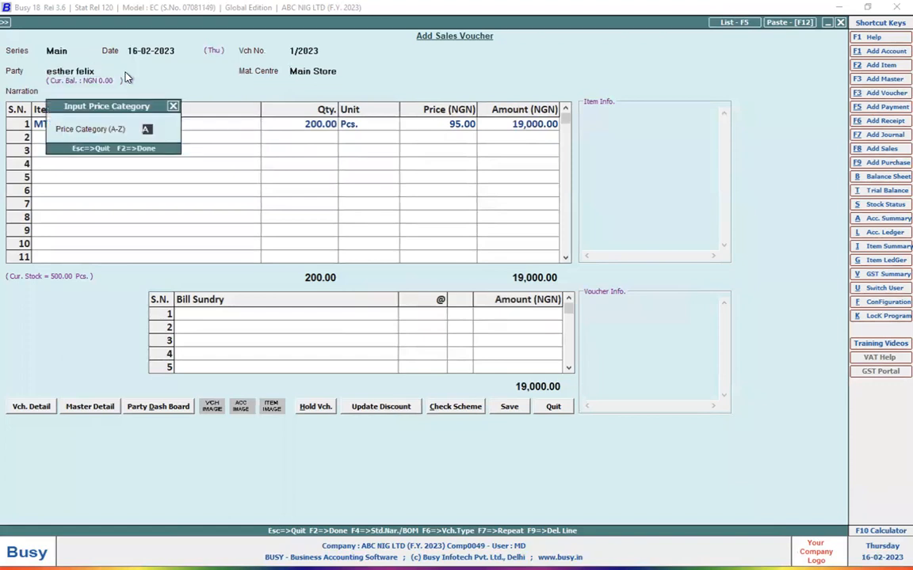
pyautogui.write('b')
pyautogui.press('Return')
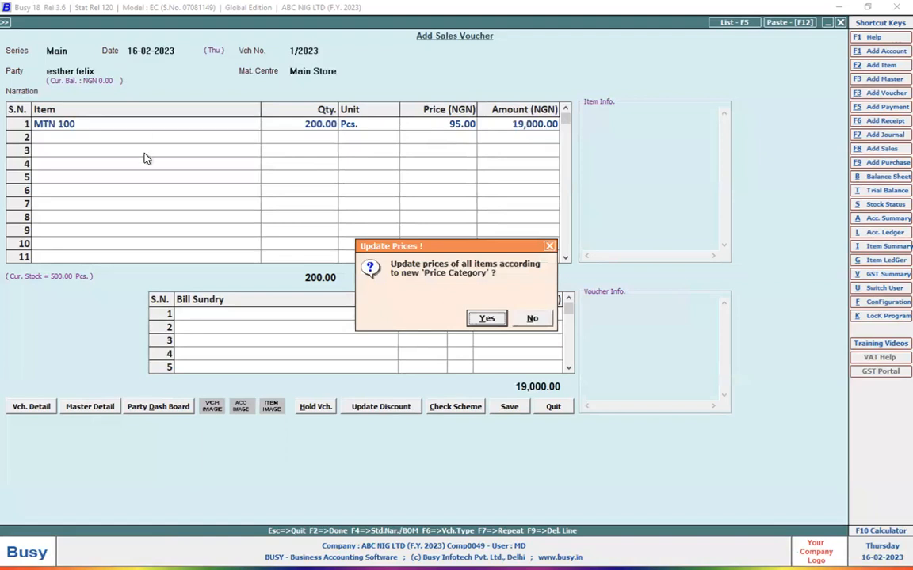
pyautogui.click(486, 319)
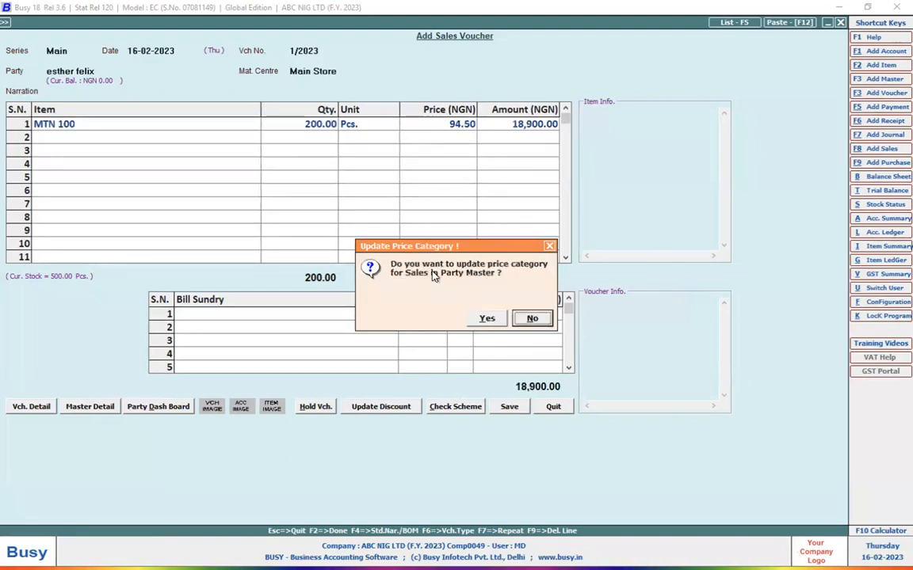
pyautogui.click(488, 319)
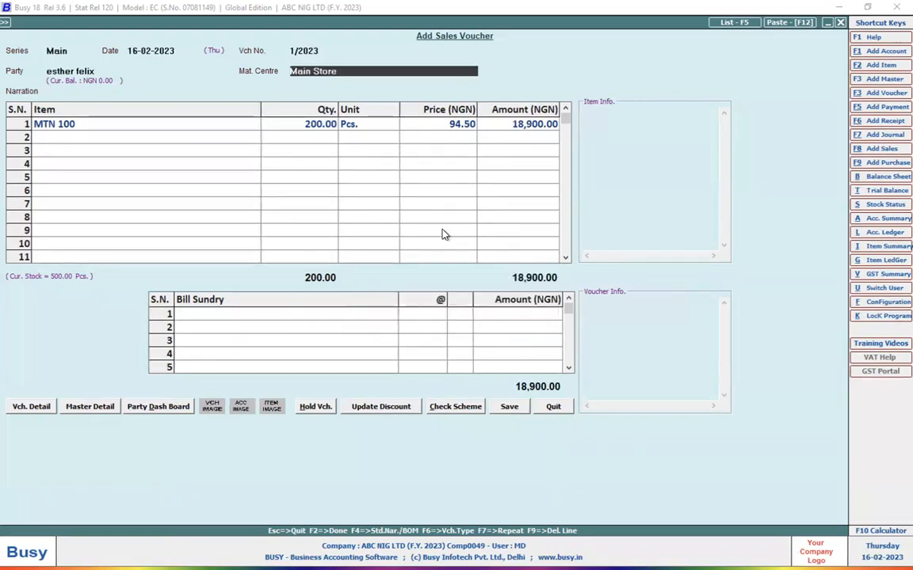
# Set the quantity of the first MTN 100 line to 300, declining negative stock for the mistyped 3000
pyautogui.click(332, 126)
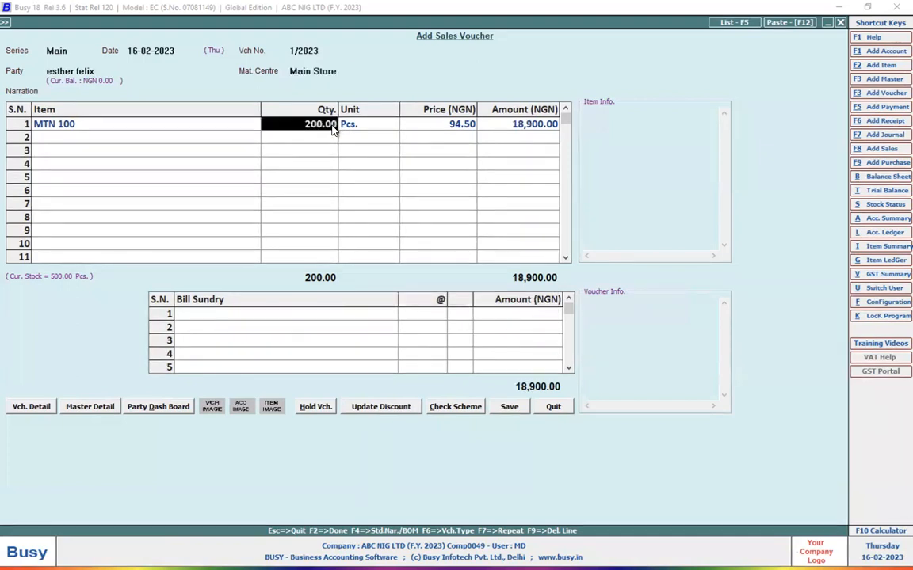
pyautogui.write('3000')
pyautogui.press('Return')
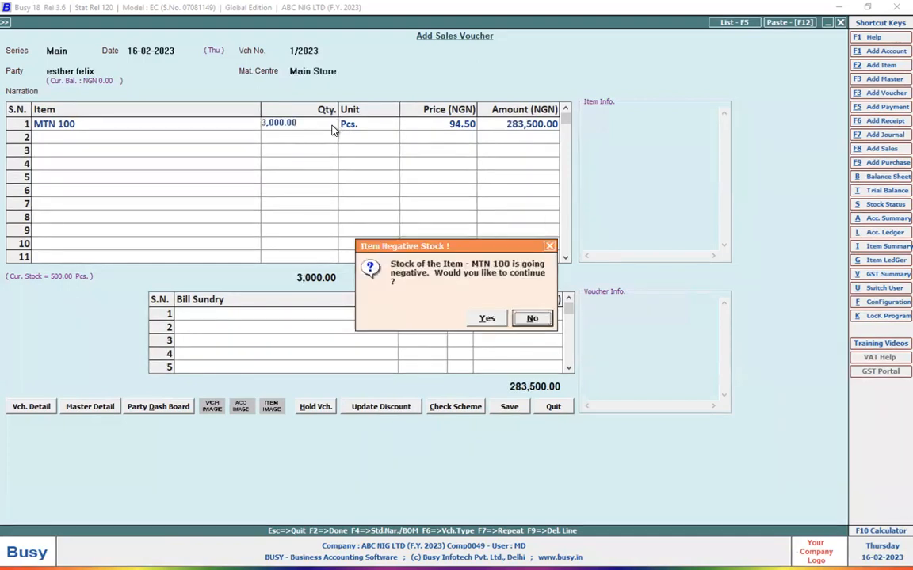
pyautogui.press('Return')
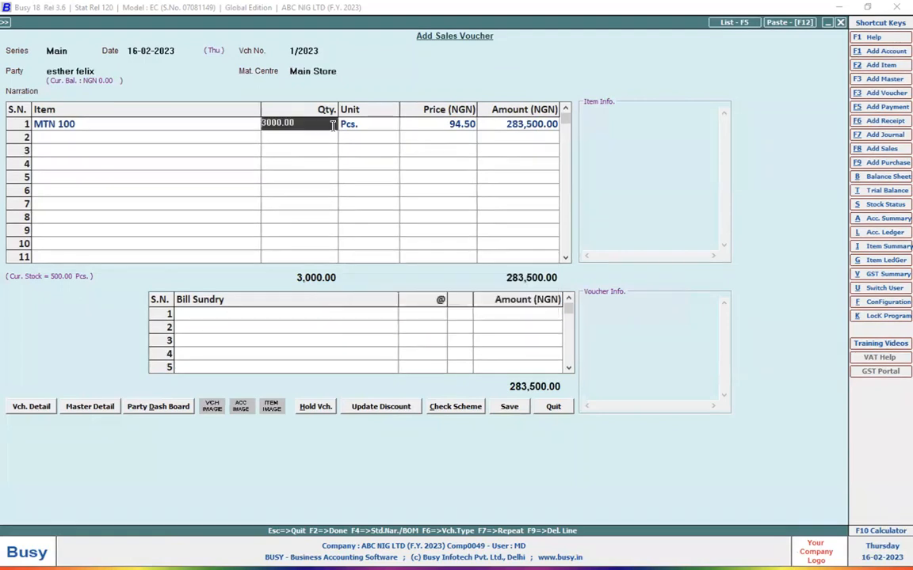
pyautogui.write('300')
pyautogui.press('Return')
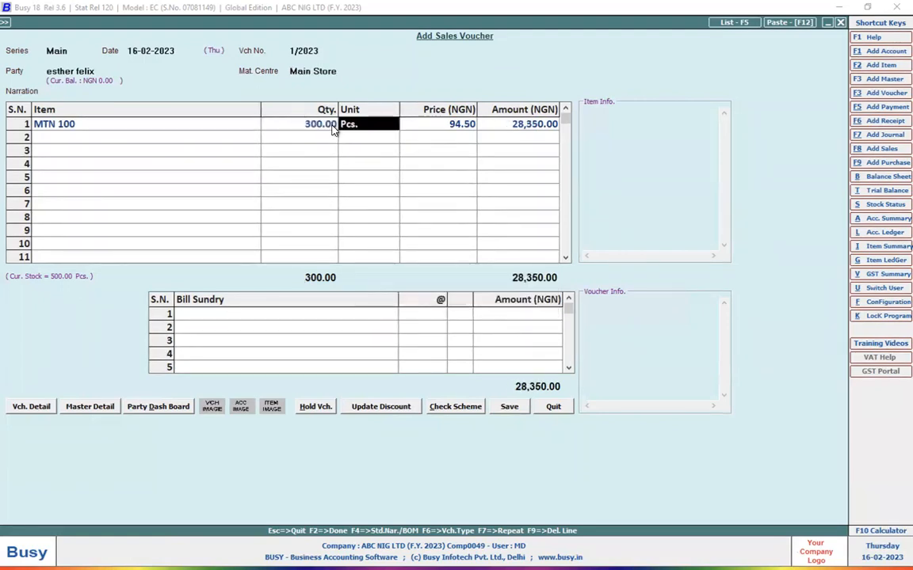
# Change the customer's price category to C, updating all item prices and the sales price category in the party master
pyautogui.click(116, 71)
pyautogui.press('Return')
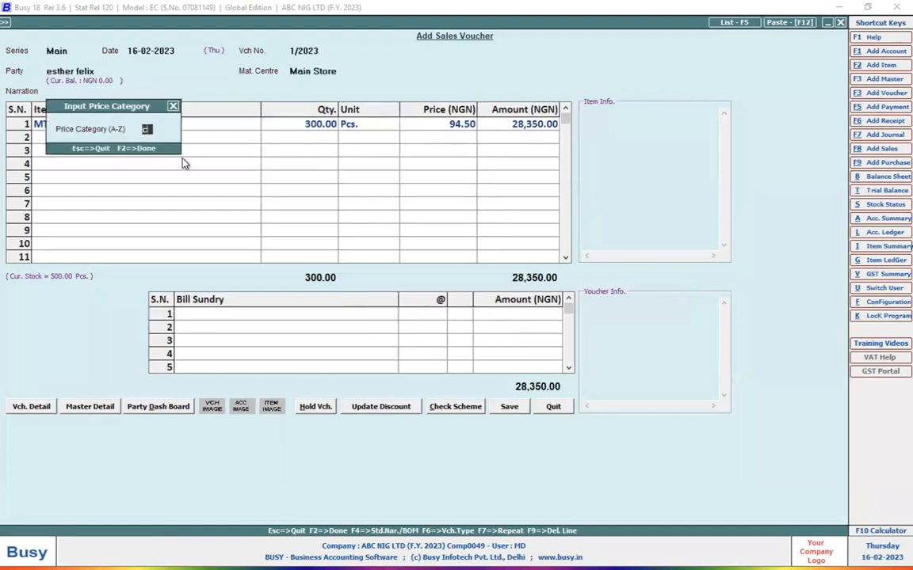
pyautogui.press('Return')
pyautogui.click(486, 320)
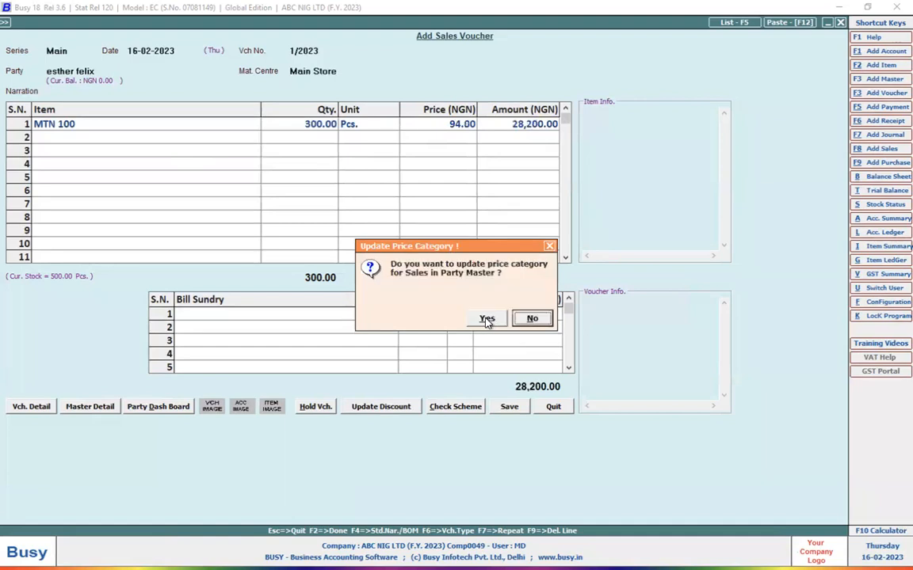
pyautogui.click(487, 319)
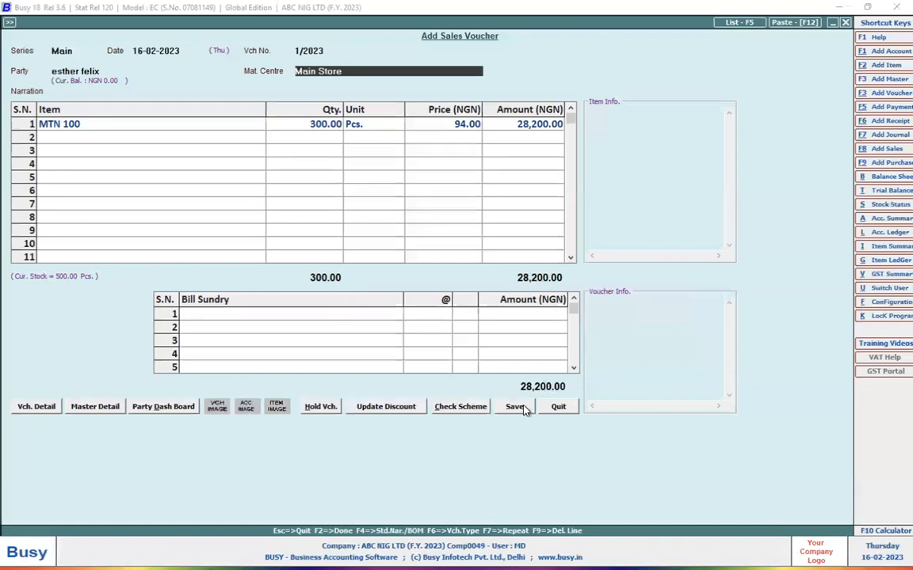
# Save the sales voucher, accepting the new bill reference for the full amount and declining to print the invoice
pyautogui.click(434, 217)
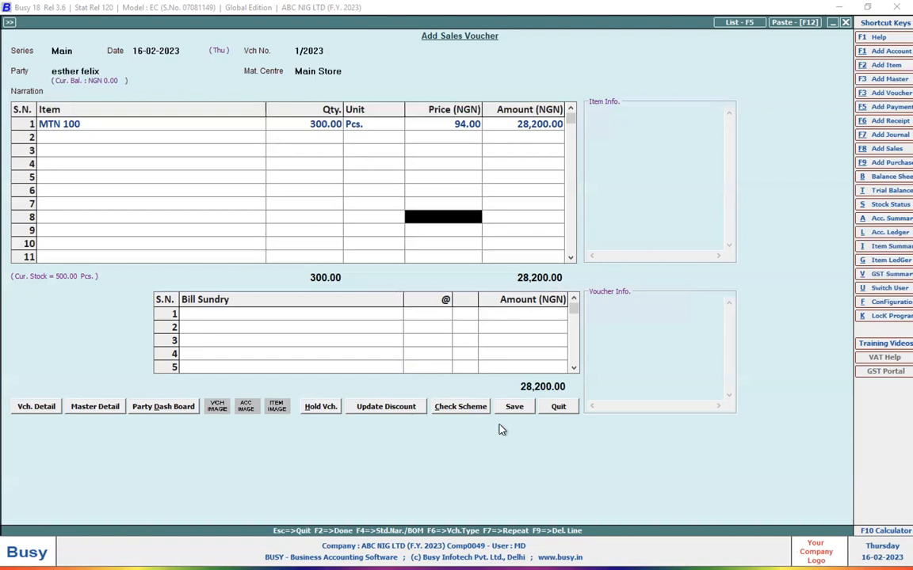
pyautogui.click(520, 412)
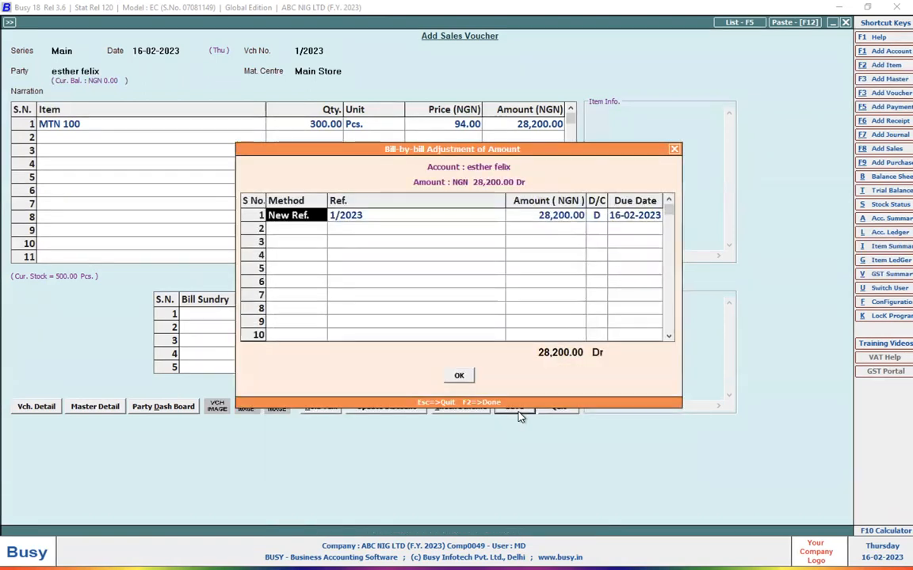
pyautogui.click(460, 377)
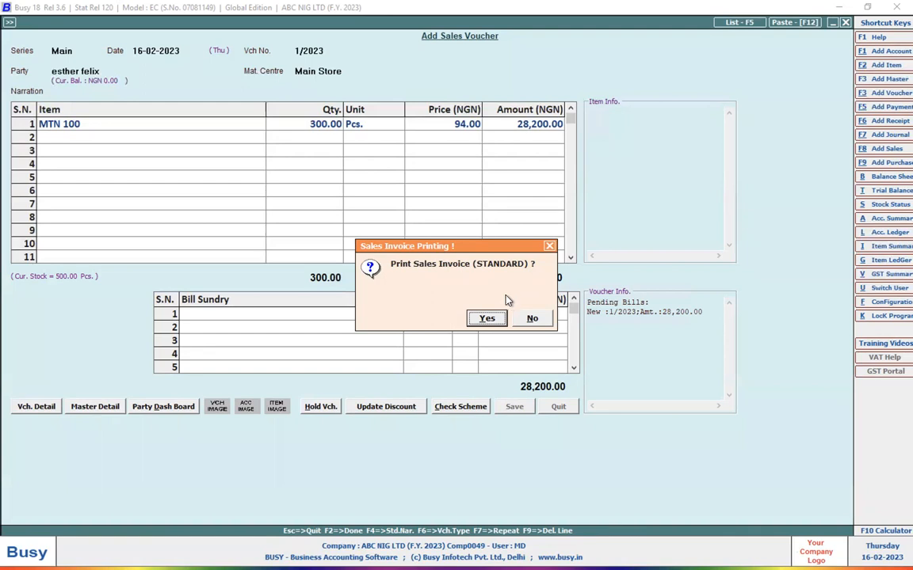
pyautogui.click(535, 318)
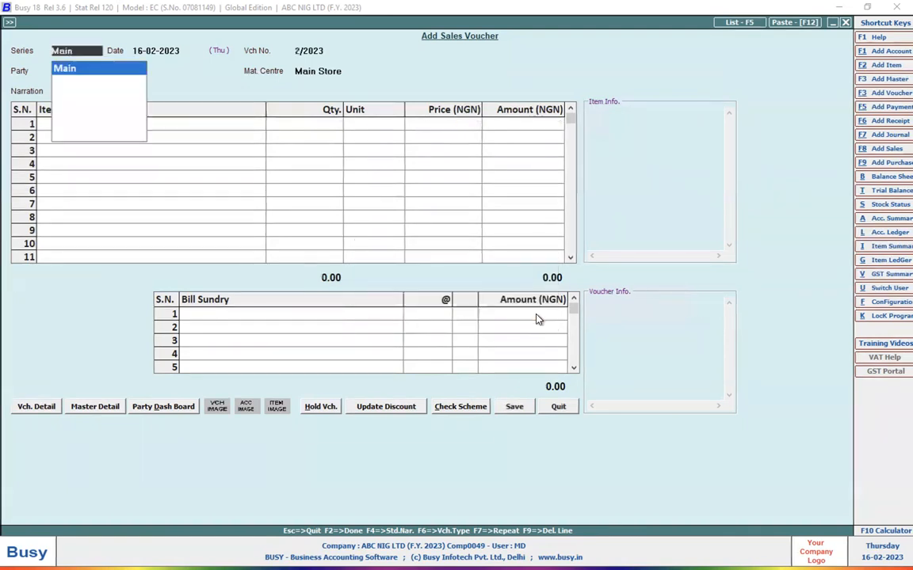
# Keep the Main series for the new sales voucher and set its material centre to UK
pyautogui.click(370, 163)
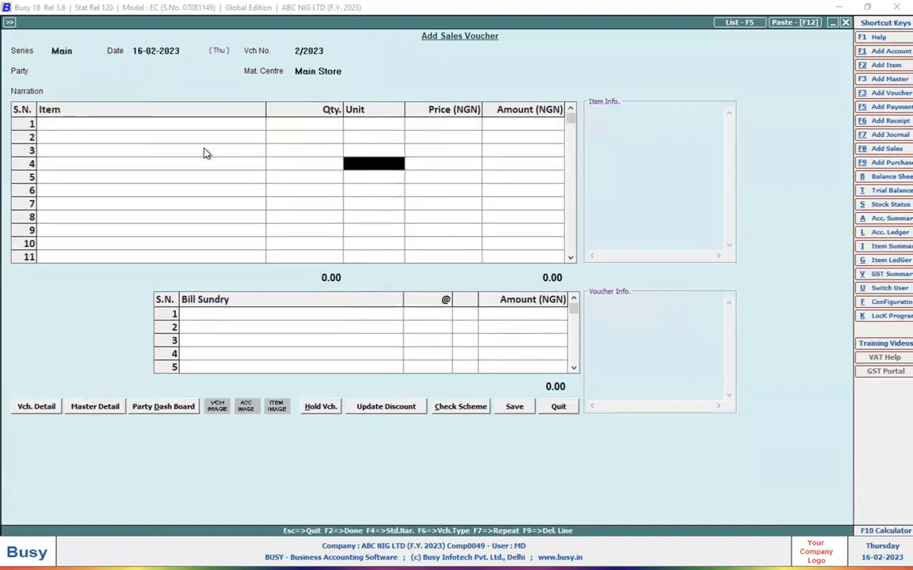
pyautogui.click(81, 54)
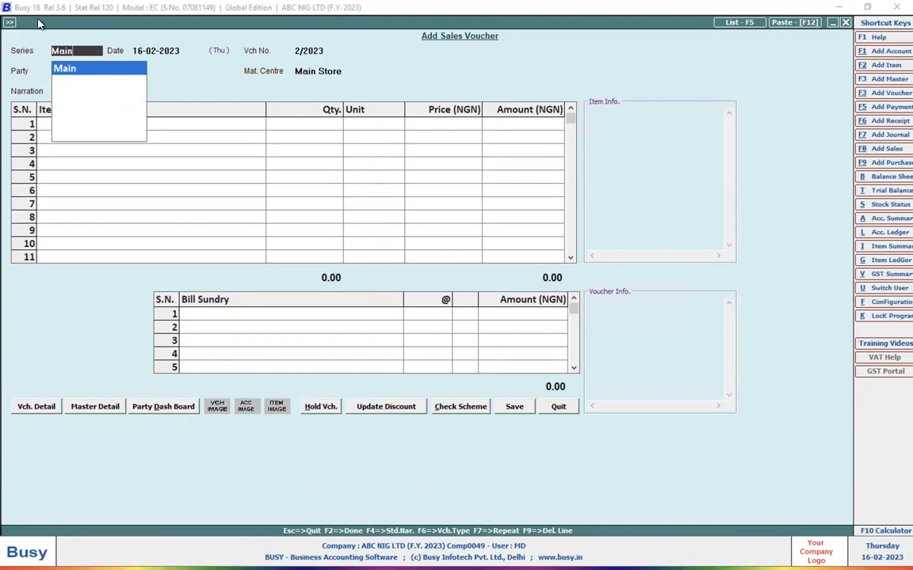
pyautogui.press('Return')
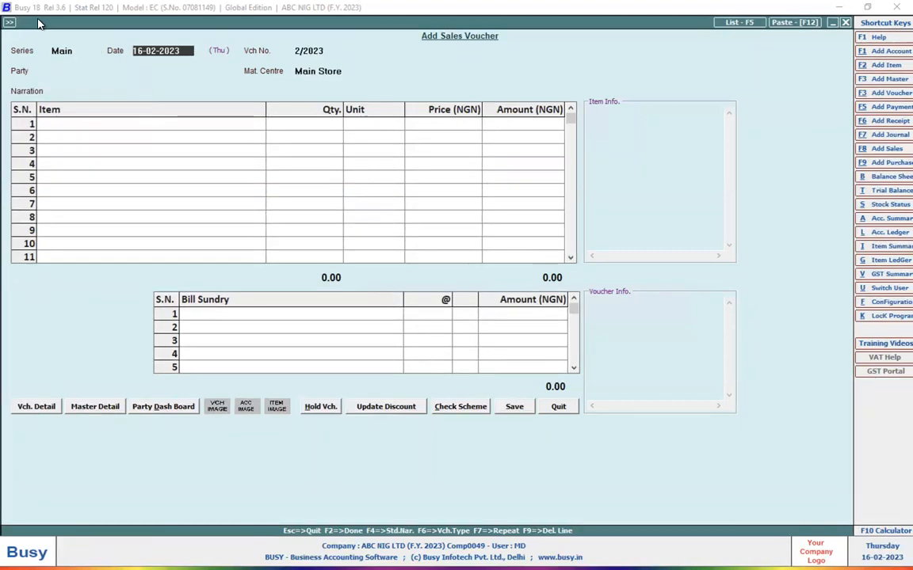
pyautogui.moveTo(306, 5)
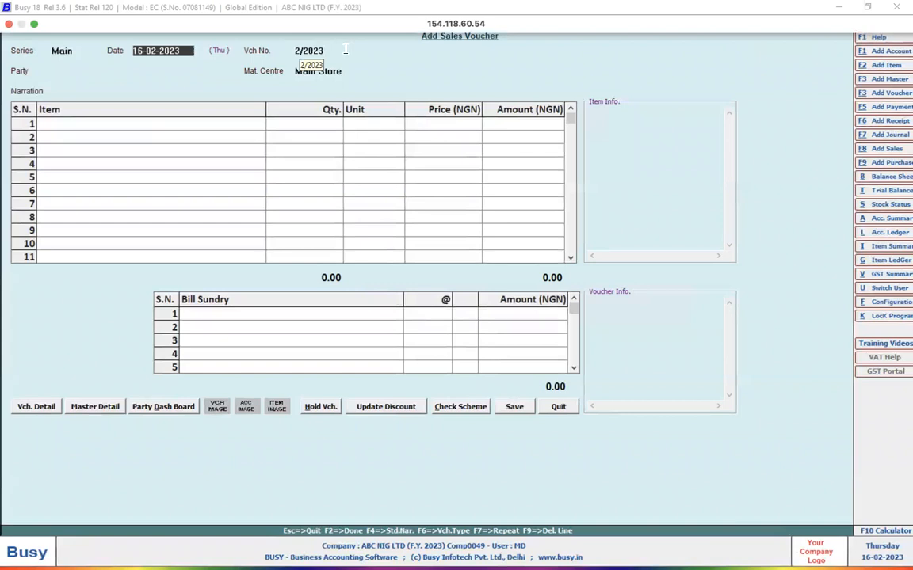
pyautogui.click(356, 71)
pyautogui.press('BackSpace')
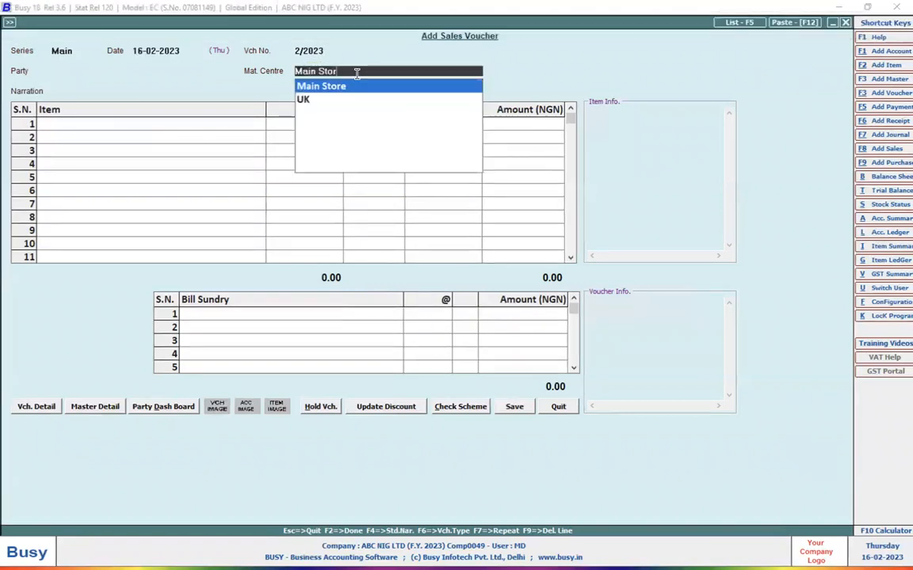
pyautogui.press('Down')
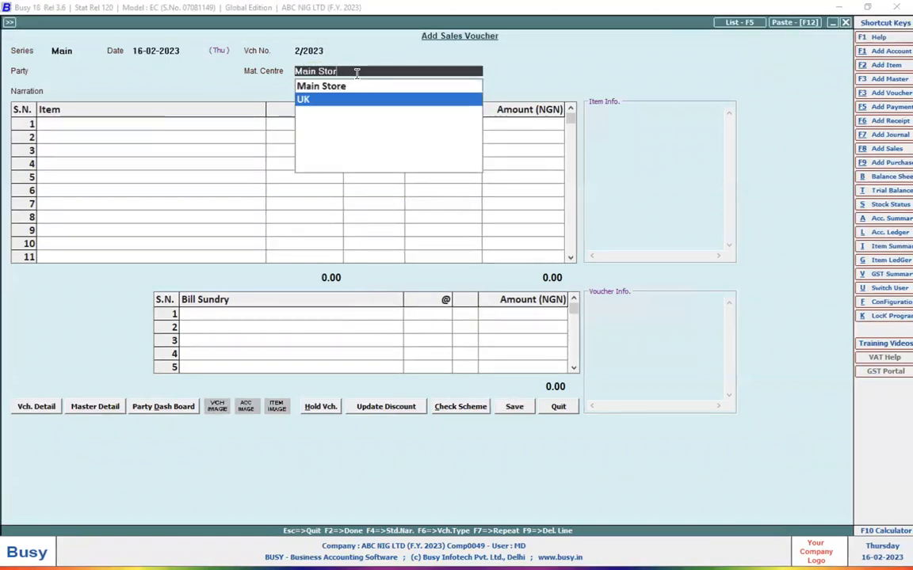
pyautogui.press('Return')
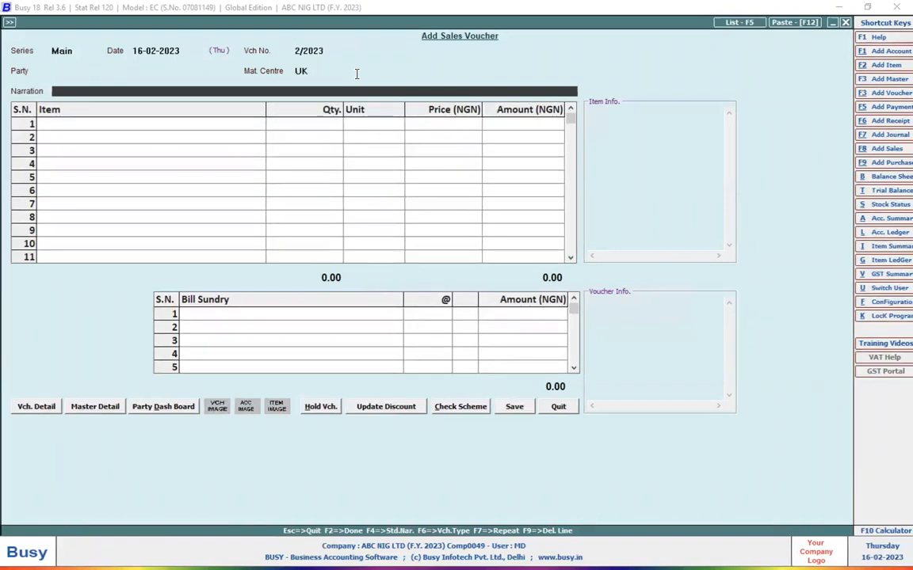
# Leave the new voucher's narration blank and enter MTN 100 as the first line item
pyautogui.press('Return')
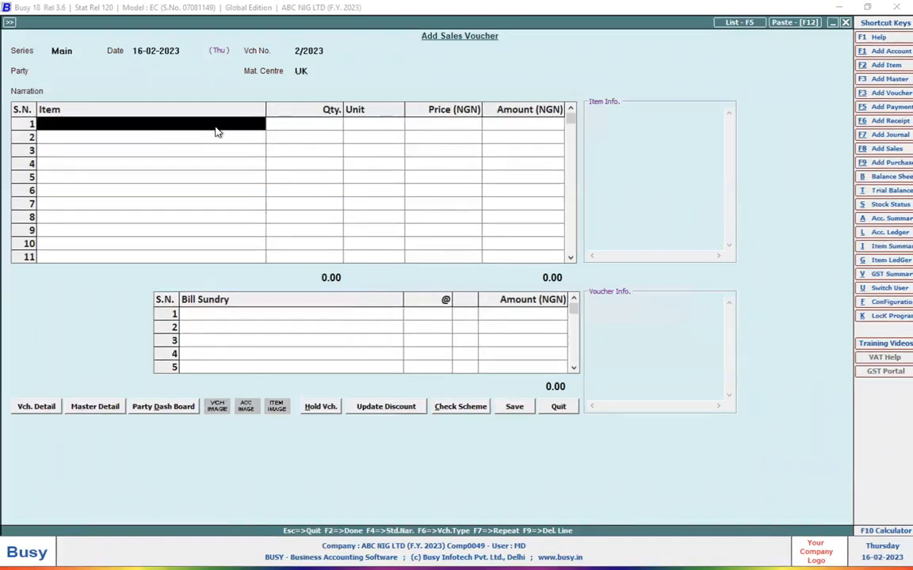
pyautogui.write('mt')
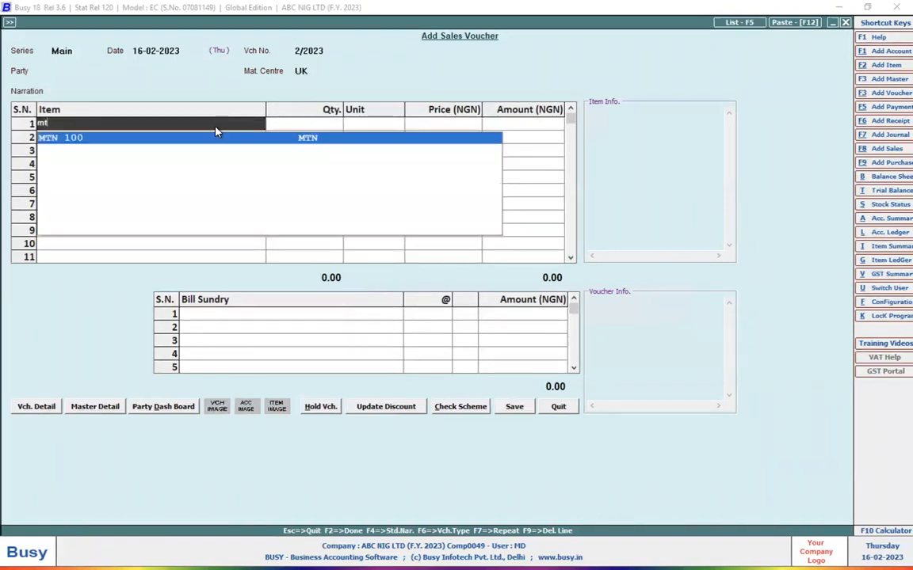
pyautogui.press('Return')
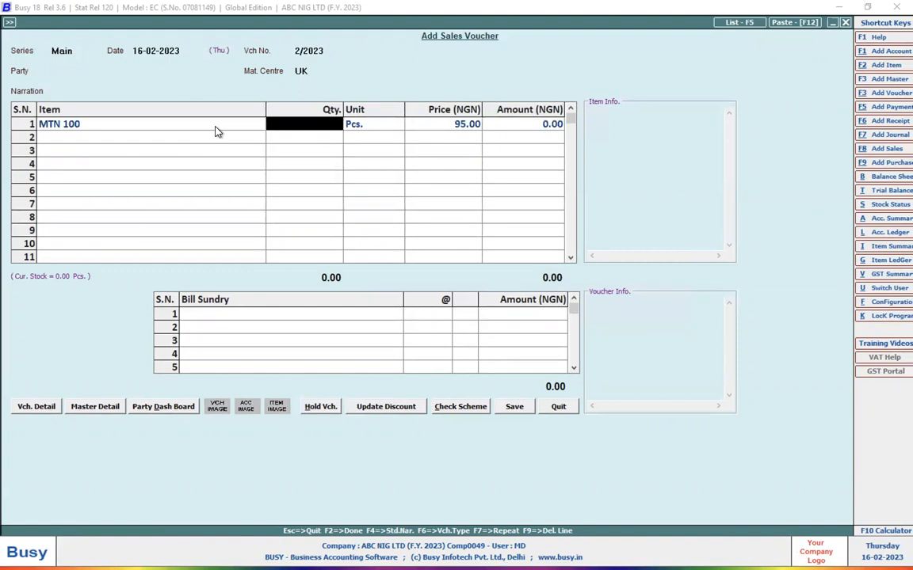
# Try to set the MTN 100 line's quantity to 500 pcs, declining to continue with negative stock
pyautogui.write('500')
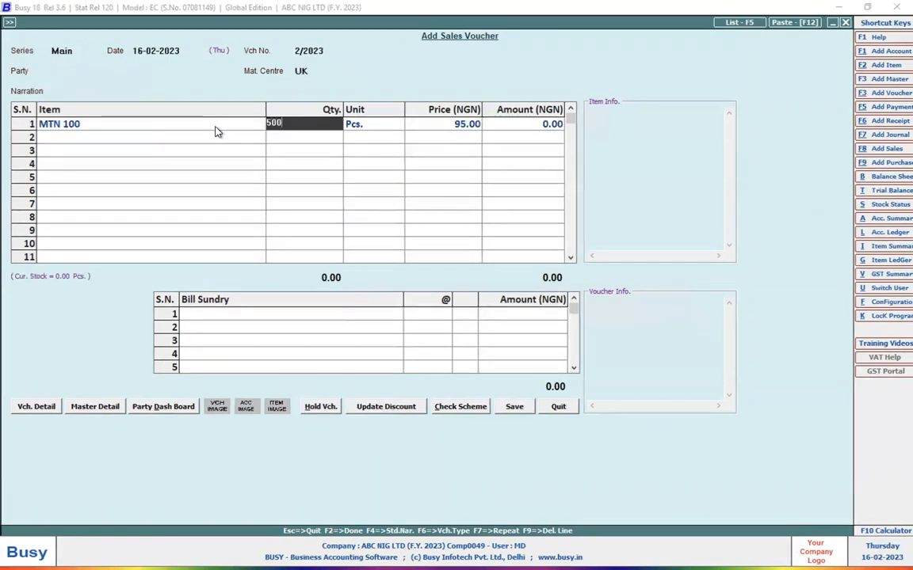
pyautogui.press('Return')
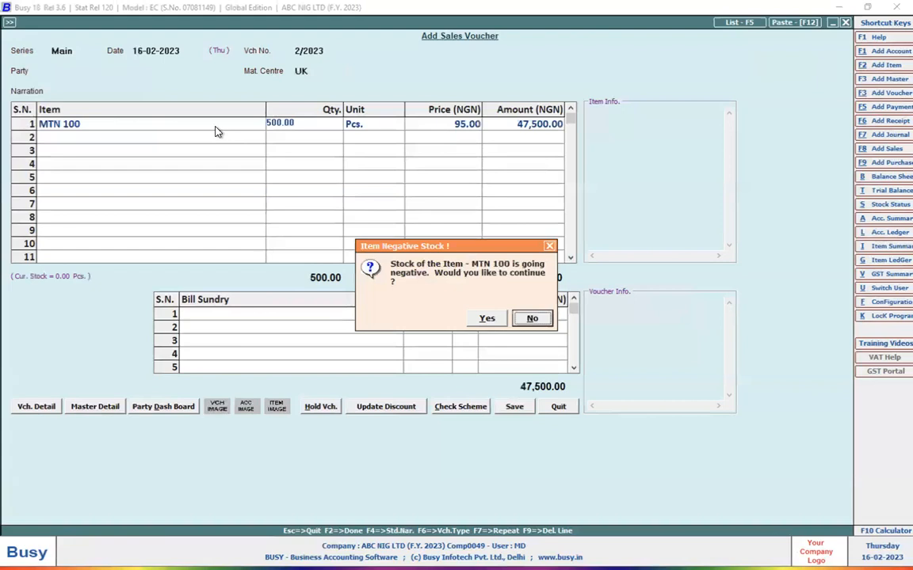
pyautogui.click(540, 320)
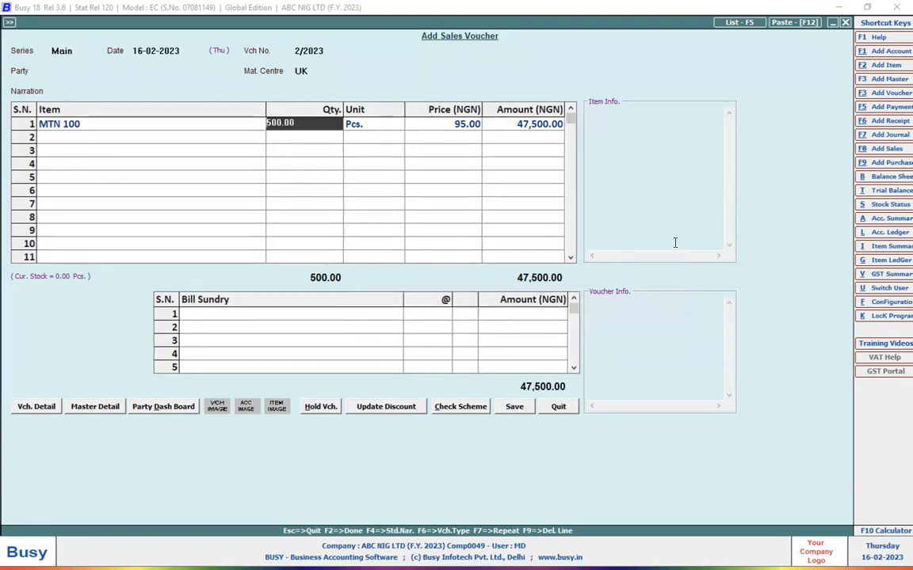
# Quit the new UK sales voucher without saving it
pyautogui.press('Escape')
pyautogui.press('Escape')
pyautogui.press('Escape')
pyautogui.press('Escape')
pyautogui.press('Escape')
pyautogui.press('Escape')
pyautogui.press('Escape')
pyautogui.press('Escape')
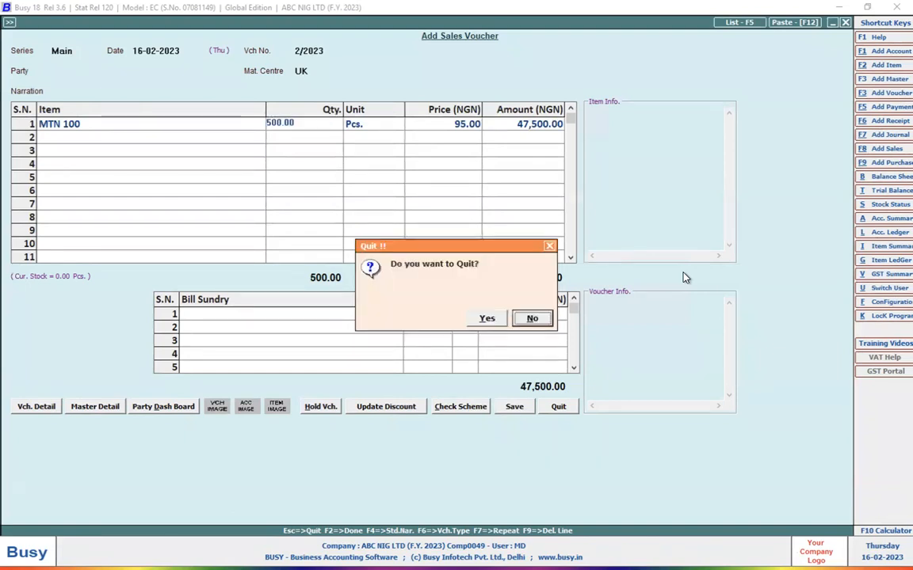
pyautogui.click(535, 318)
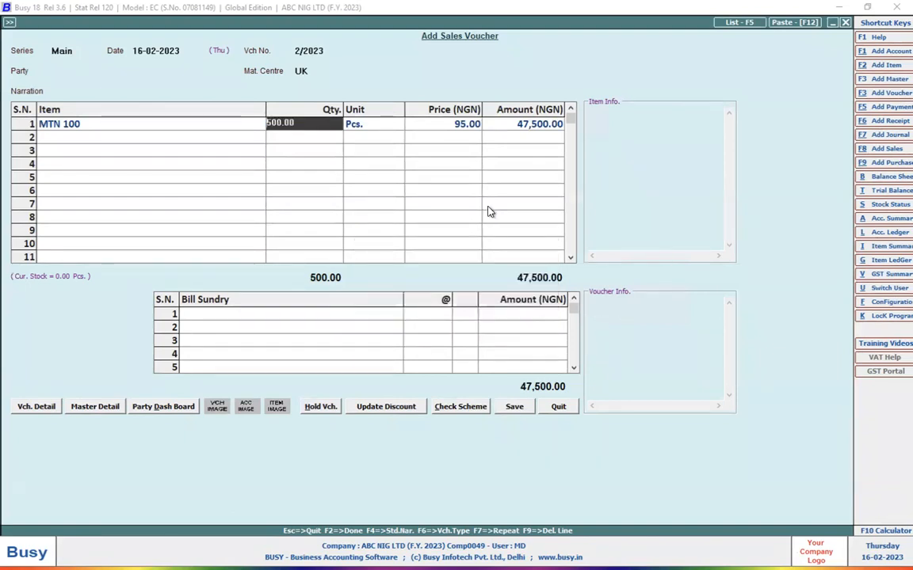
pyautogui.click(574, 408)
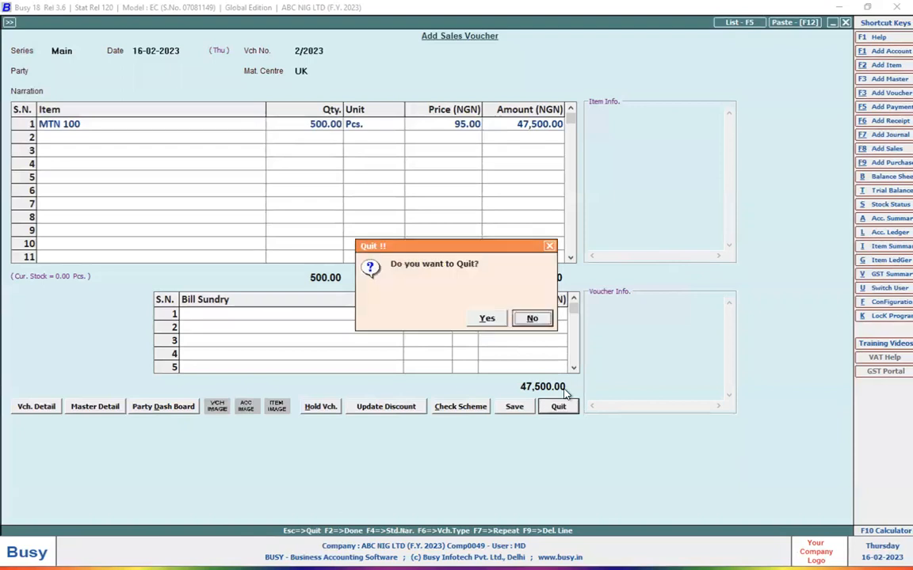
pyautogui.click(487, 319)
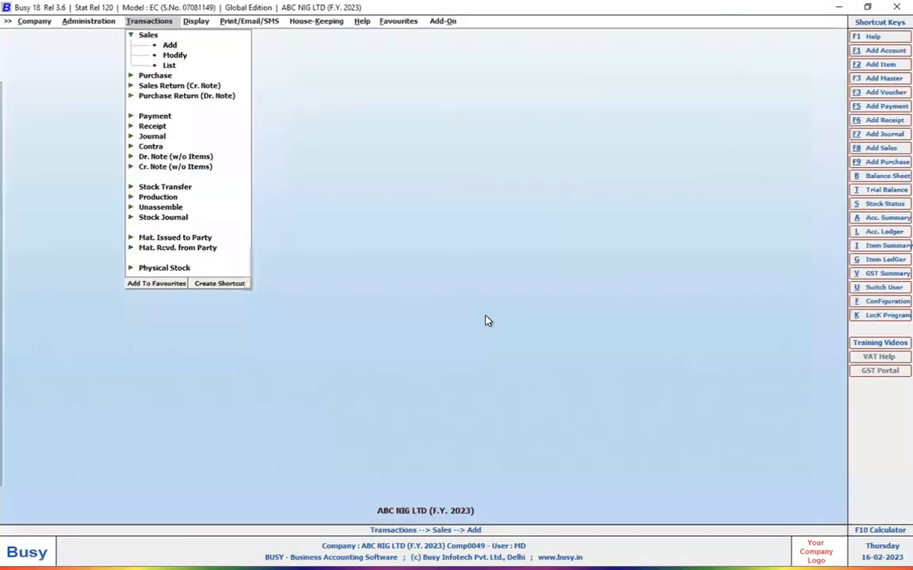
# Open the saved Main series sales voucher dated 16-02-2023 for modification
pyautogui.click(175, 56)
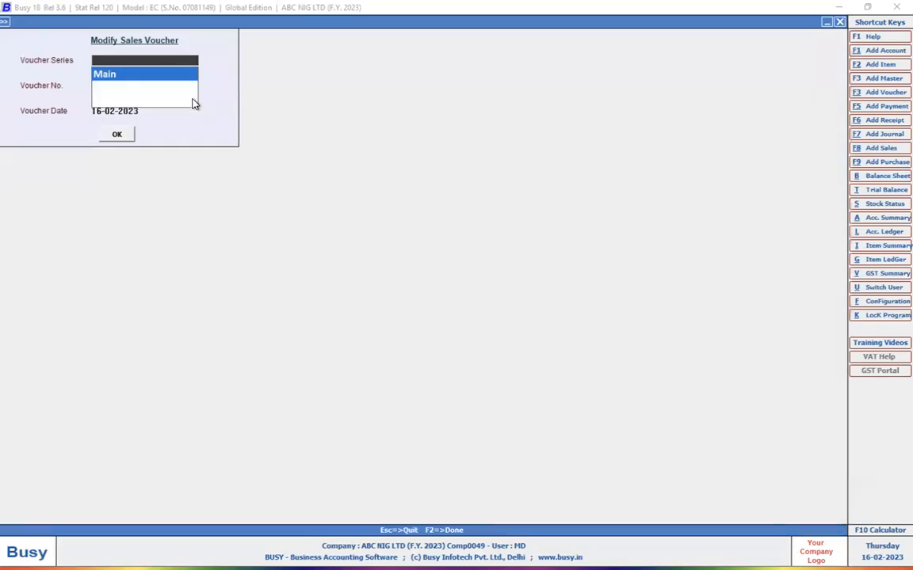
pyautogui.press('Return')
pyautogui.press('Return')
pyautogui.press('Return')
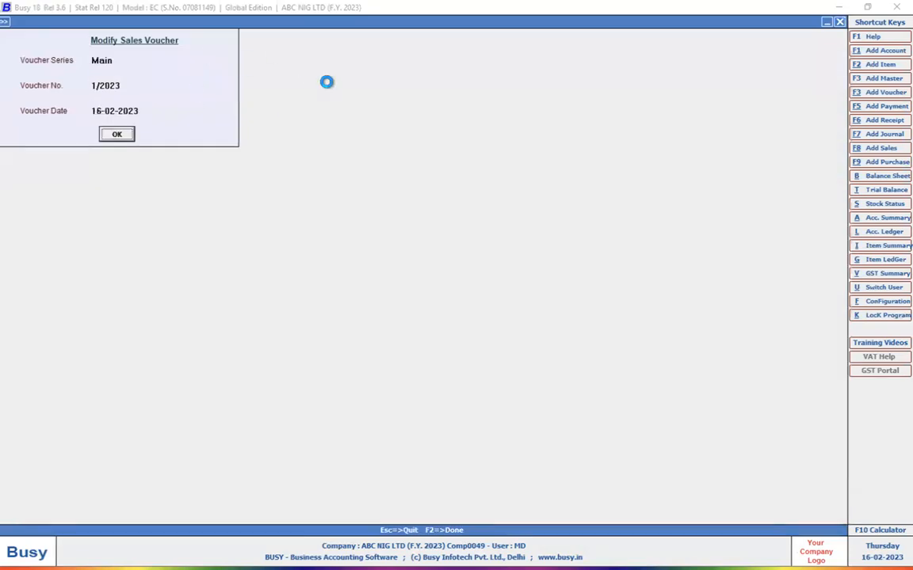
pyautogui.press('Return')
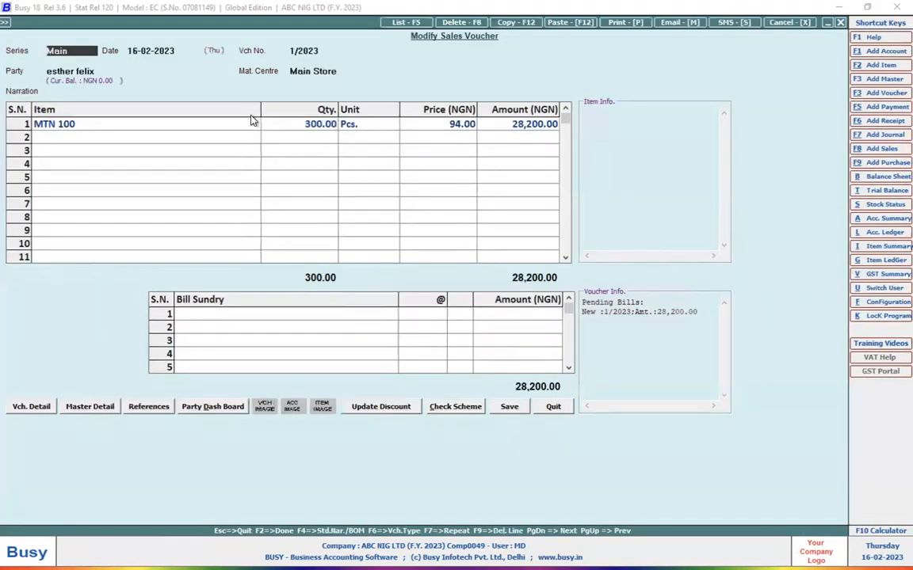
# Change the MTN 100 quantity to 250 and save the voucher, accepting the bill reference, declining printing and leaving voucher modification
pyautogui.click(313, 127)
pyautogui.write('250')
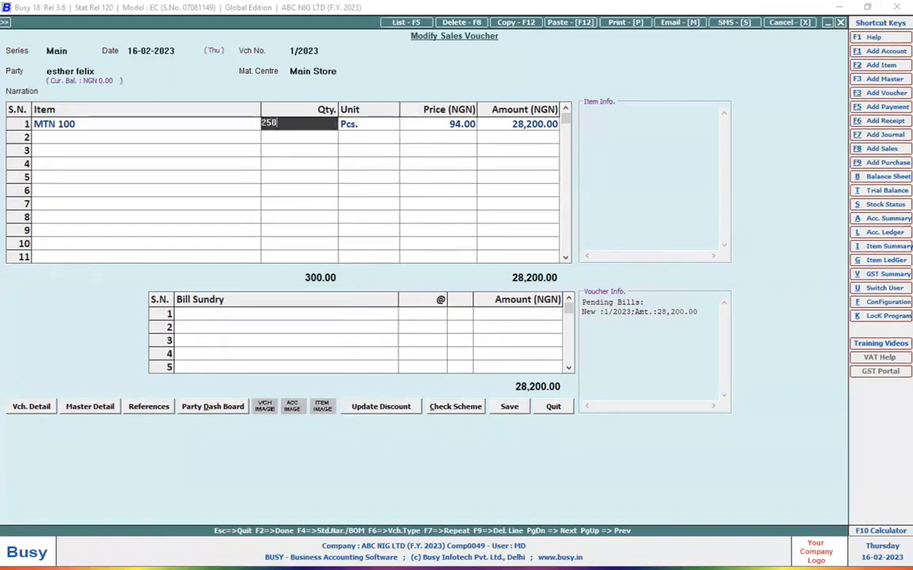
pyautogui.press('Return')
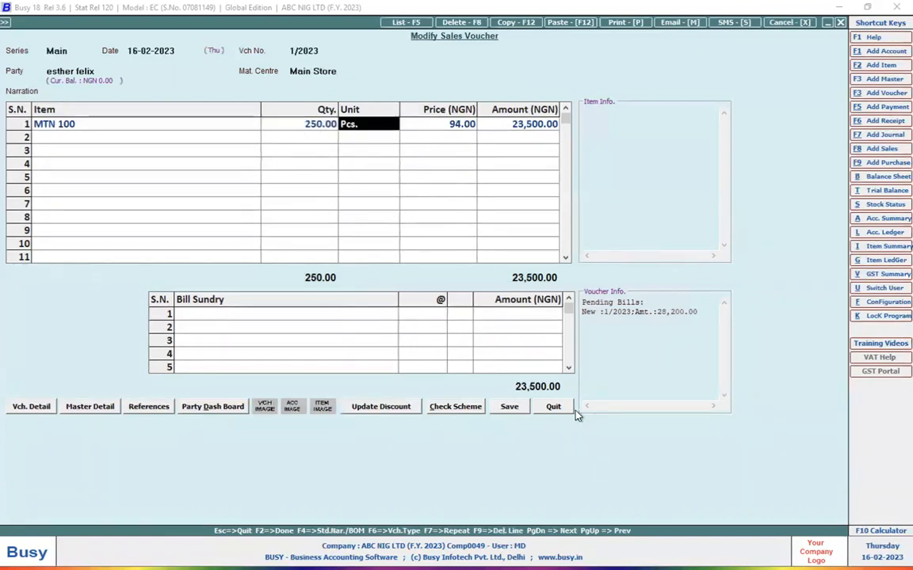
pyautogui.click(511, 408)
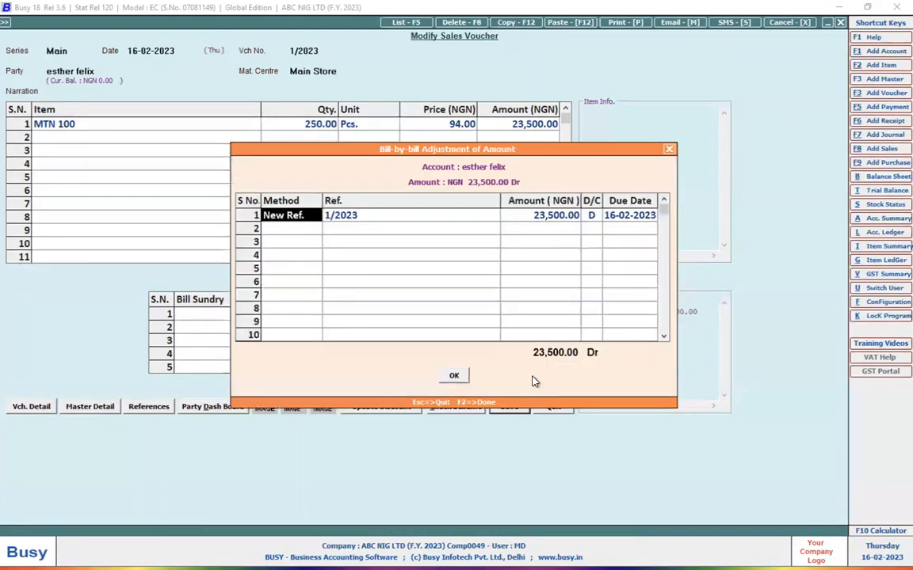
pyautogui.click(456, 377)
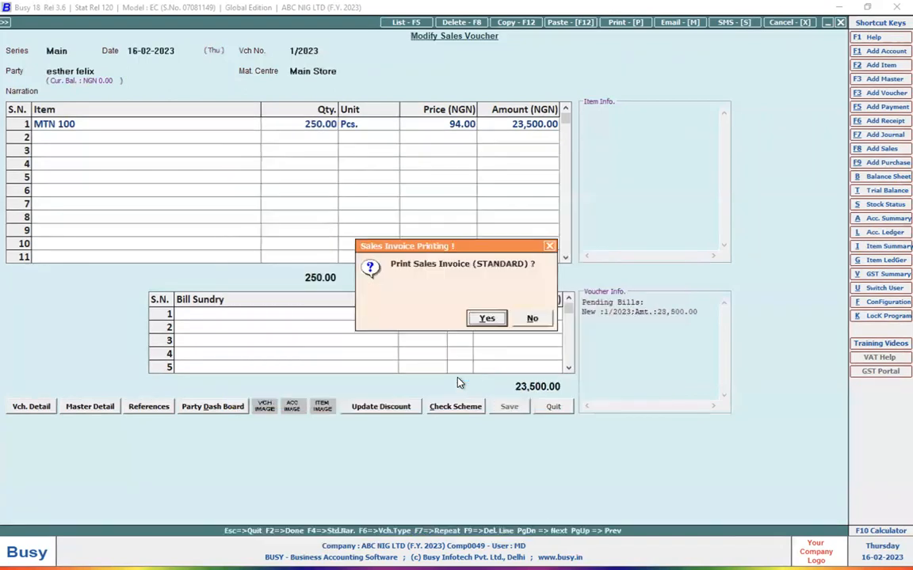
pyautogui.click(530, 320)
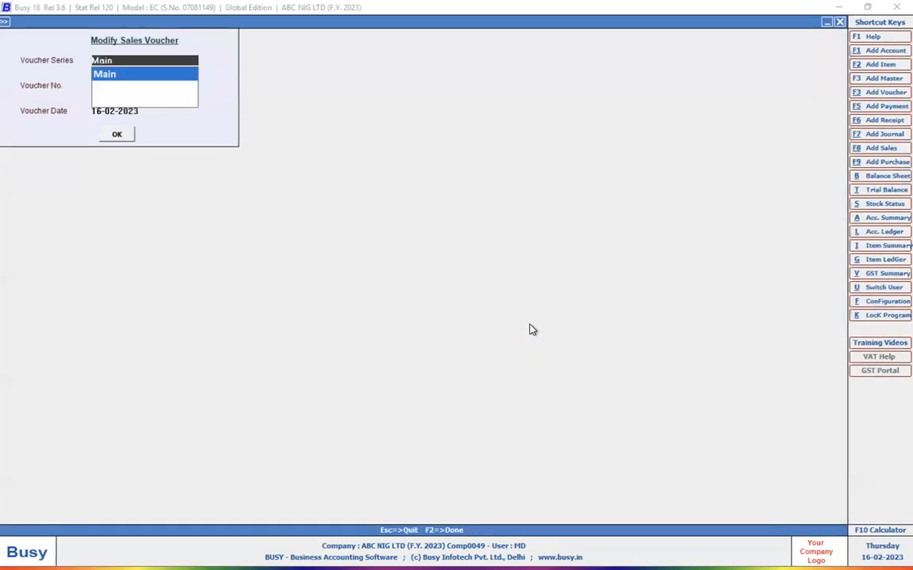
pyautogui.press('Escape')
pyautogui.press('Escape')
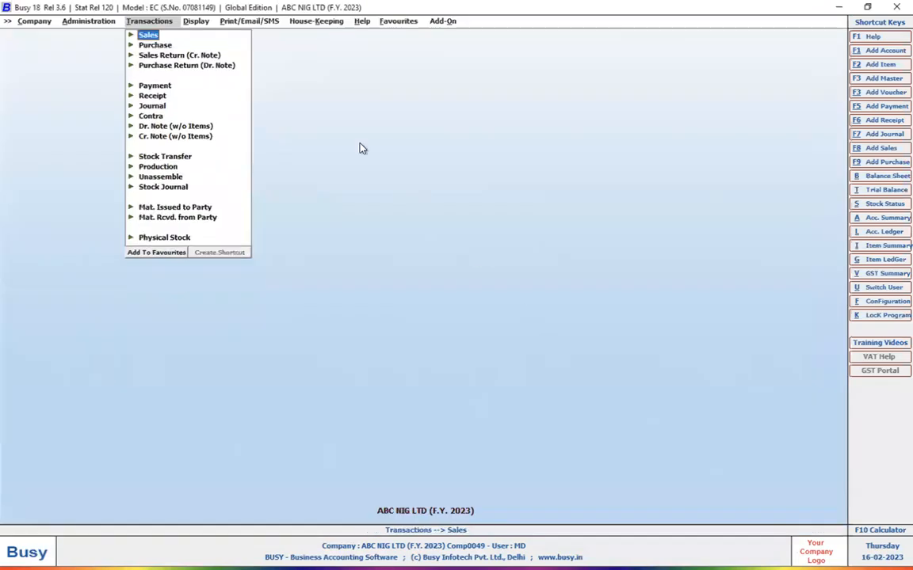
# List the Main series sales vouchers from 01-01-2023 to 16-02-2023
pyautogui.click(132, 35)
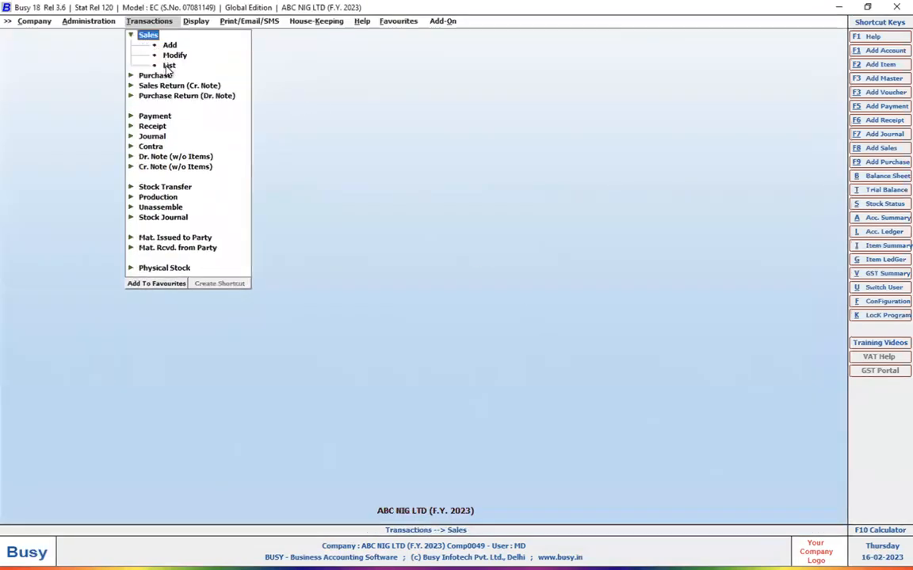
pyautogui.click(168, 66)
pyautogui.click(428, 315)
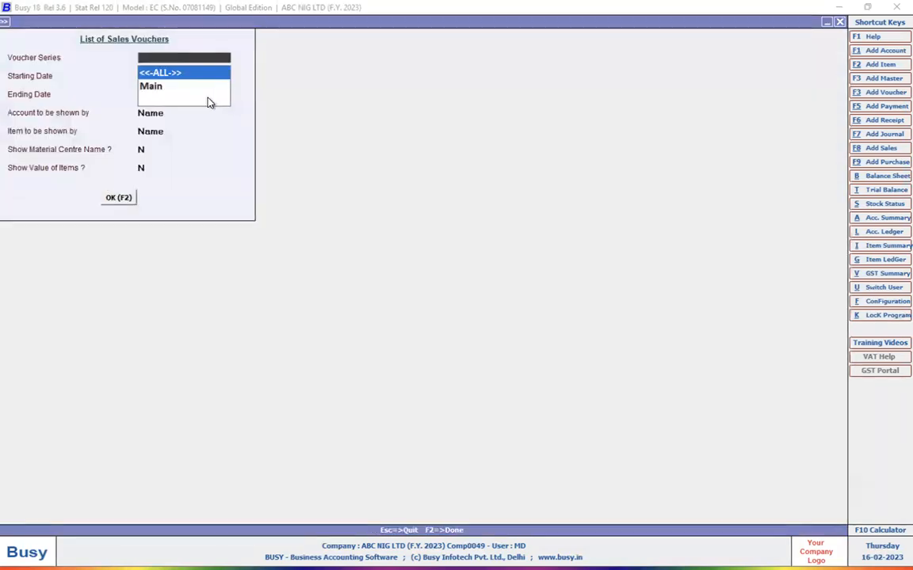
pyautogui.press('Return')
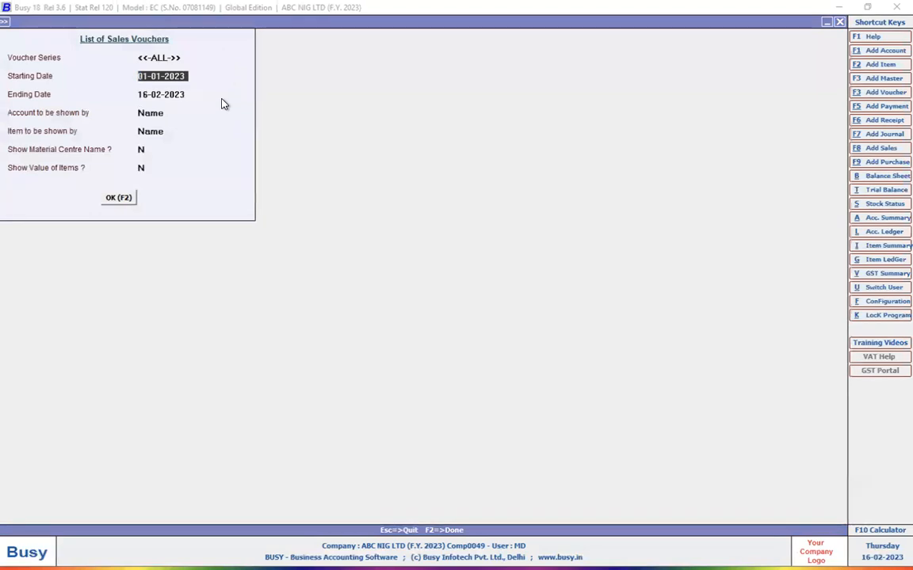
pyautogui.press('Up')
pyautogui.write('m')
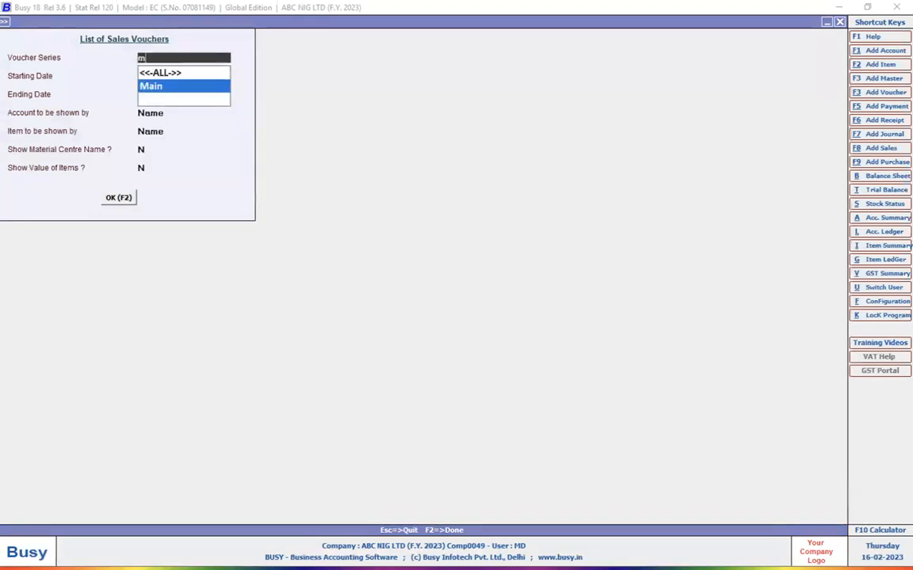
pyautogui.press('Return')
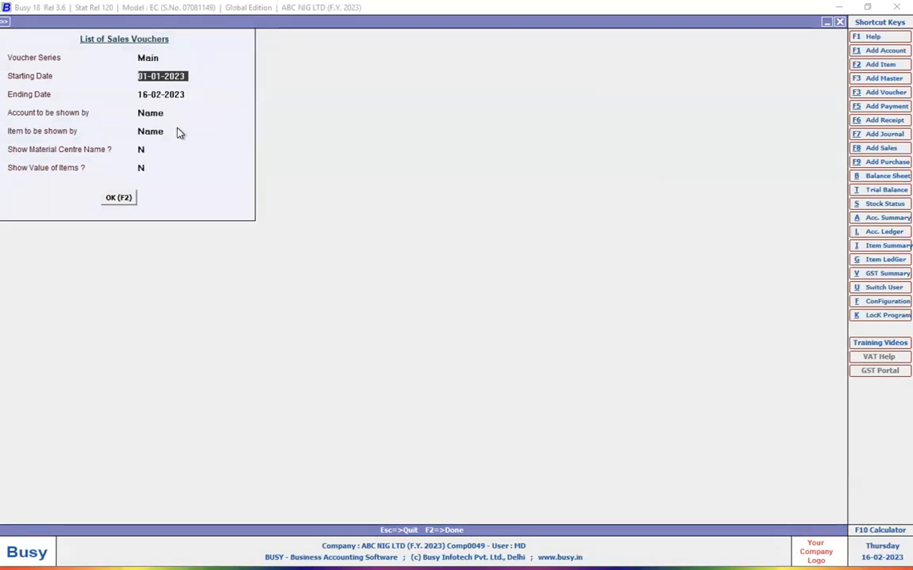
pyautogui.click(128, 204)
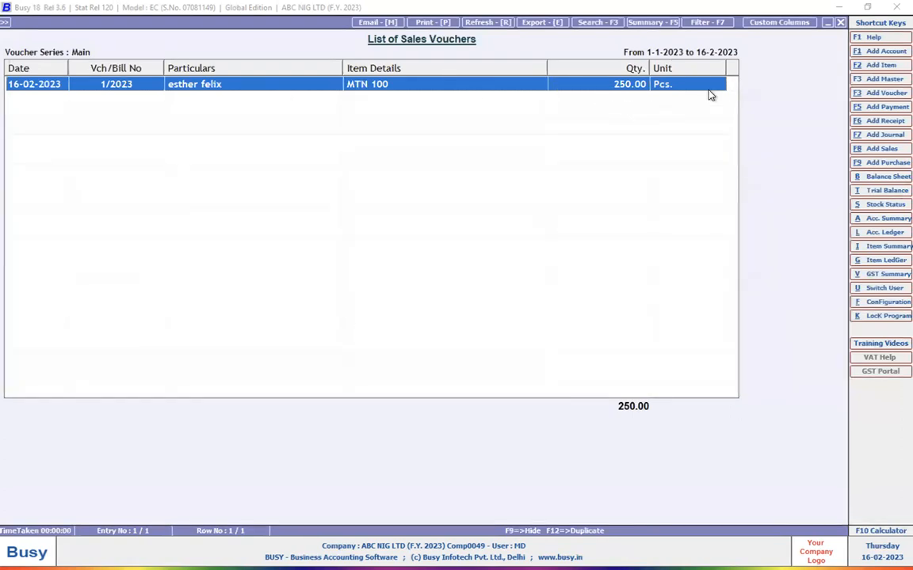
# List the sales vouchers again with material centre names and item values shown, review the price and amount columns, and close the list
pyautogui.press('Escape')
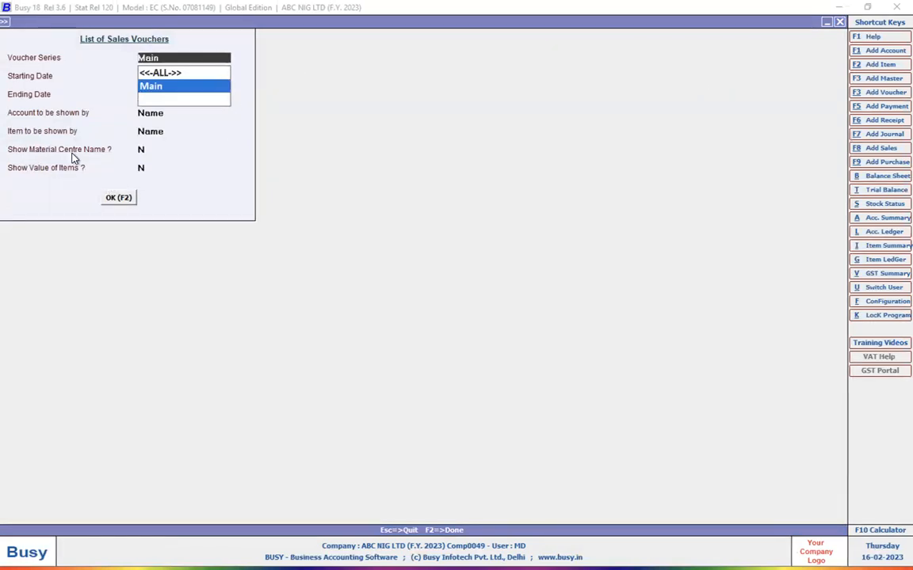
pyautogui.click(141, 149)
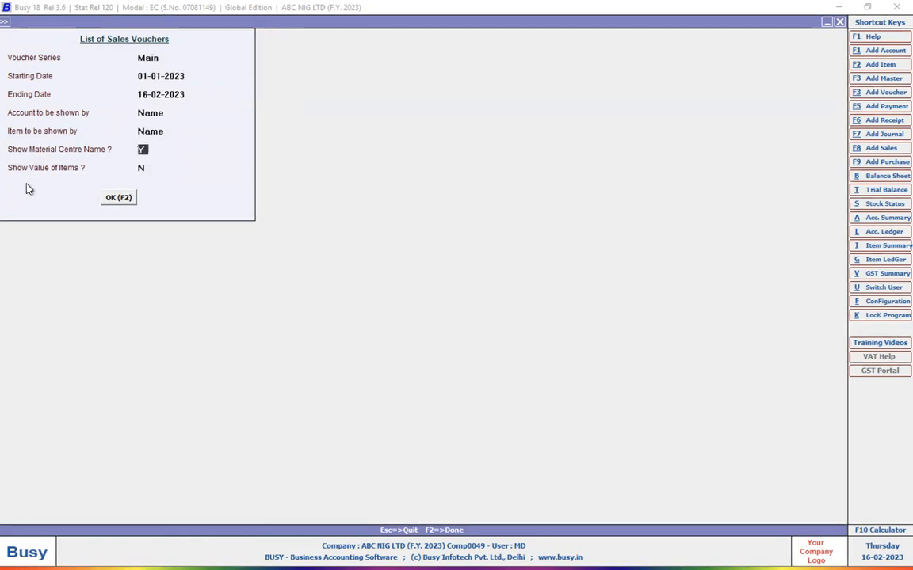
pyautogui.click(142, 168)
pyautogui.click(128, 202)
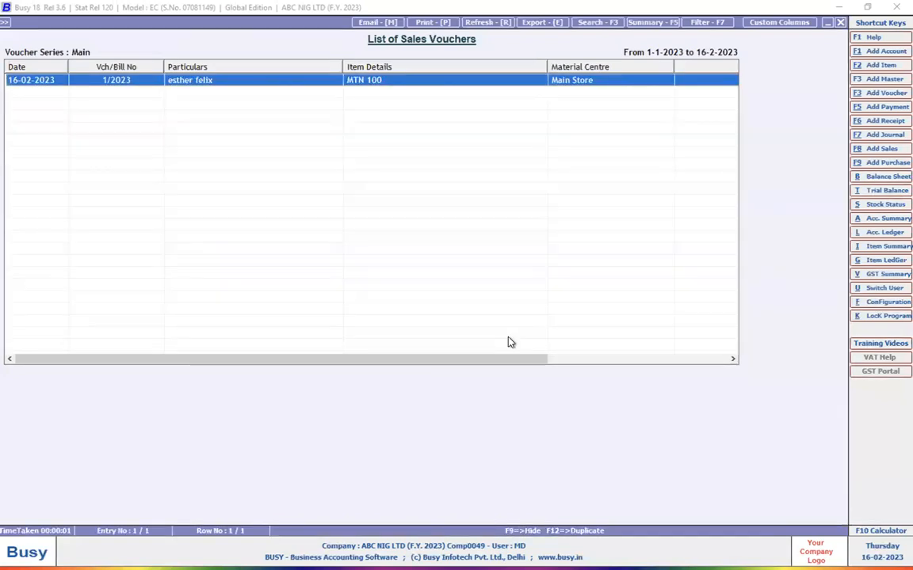
pyautogui.click(690, 360)
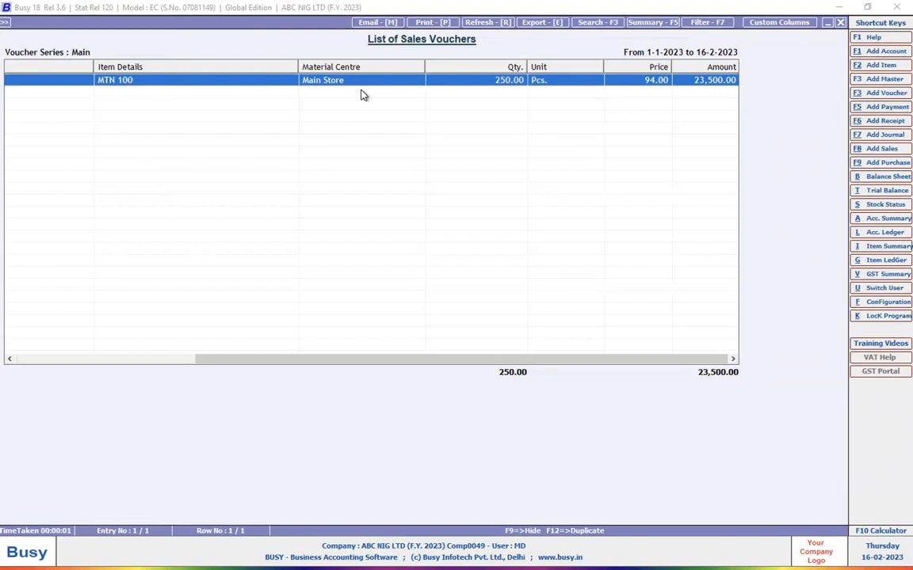
pyautogui.press('Escape')
pyautogui.press('Escape')
pyautogui.press('Escape')
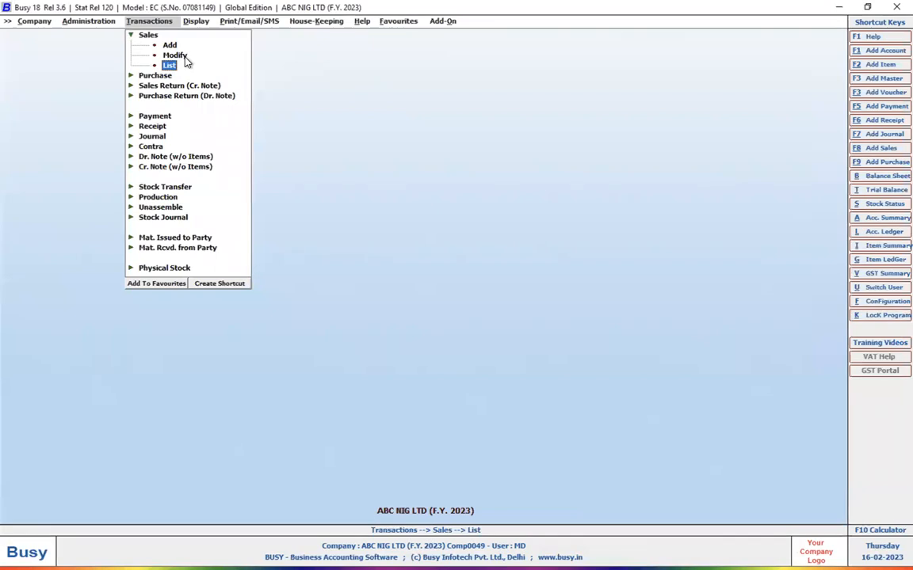
# Start a new Main series sales voucher dated 16-02-2023 and view the blank account master form from its party field
pyautogui.doubleClick(168, 45)
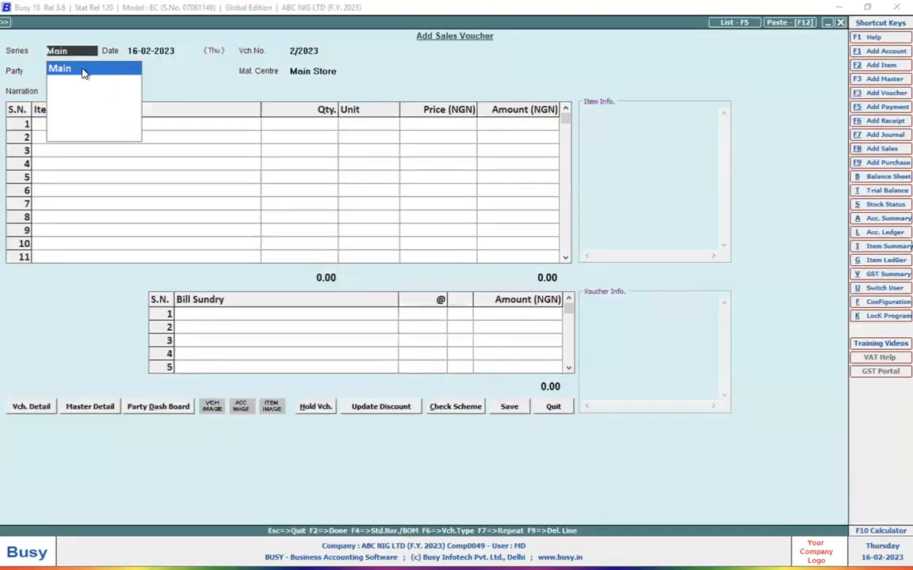
pyautogui.click(83, 69)
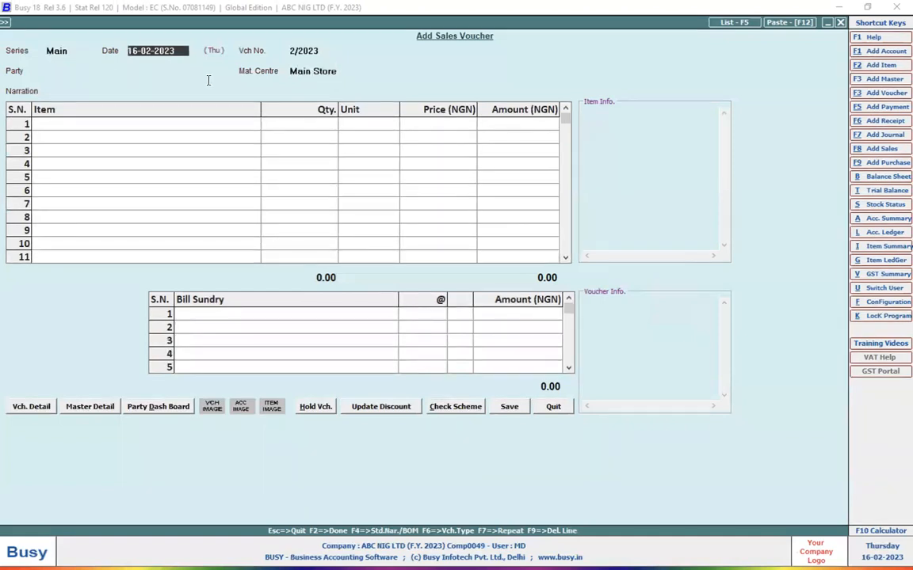
pyautogui.click(49, 71)
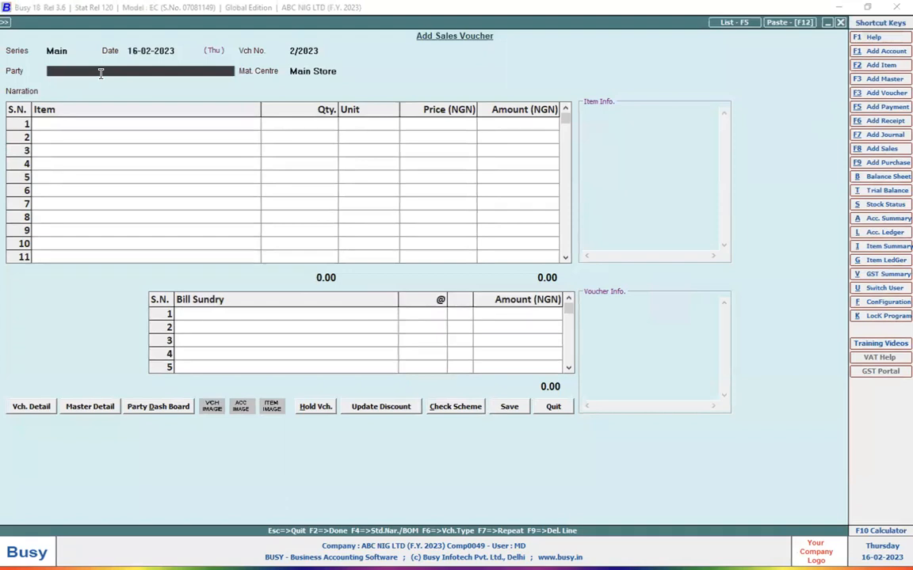
pyautogui.press('F3')
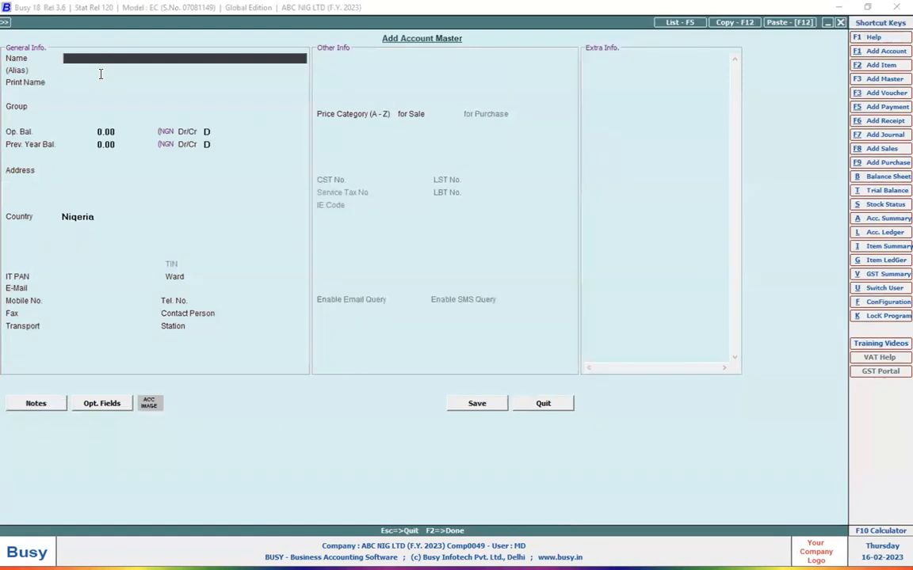
pyautogui.press('F8')
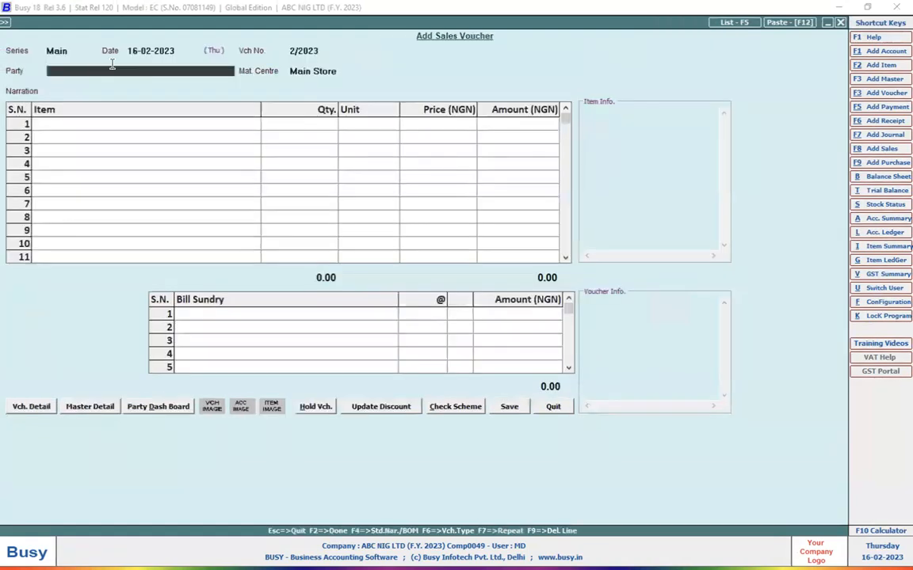